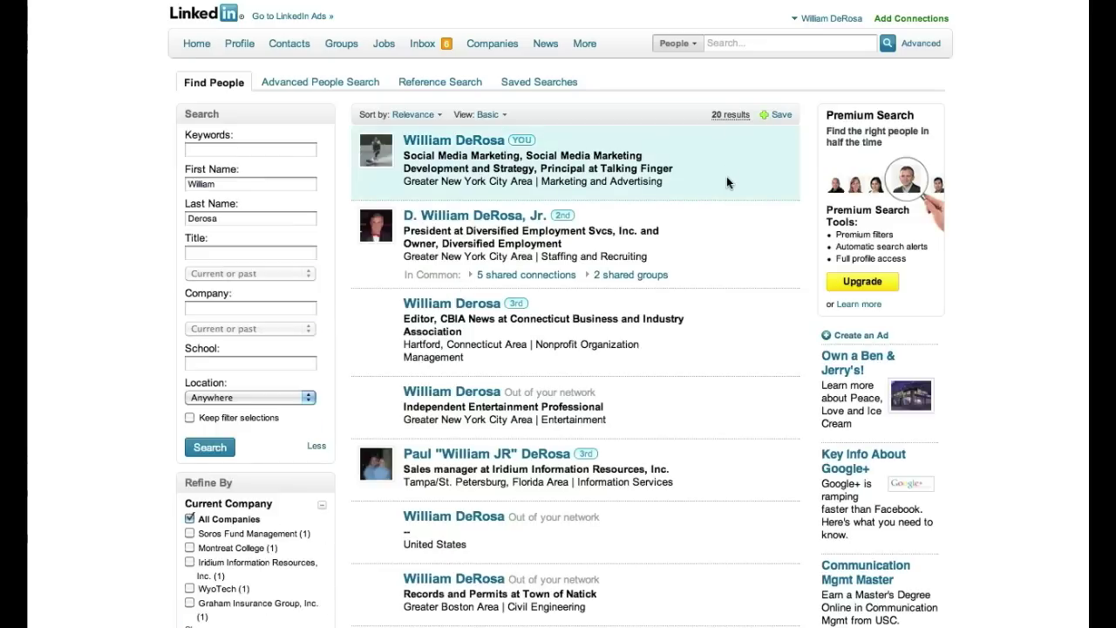
Look through the people results for the profile owner's name and run the name search from the signed-out home page
scroll(723, 204, "down", 6)
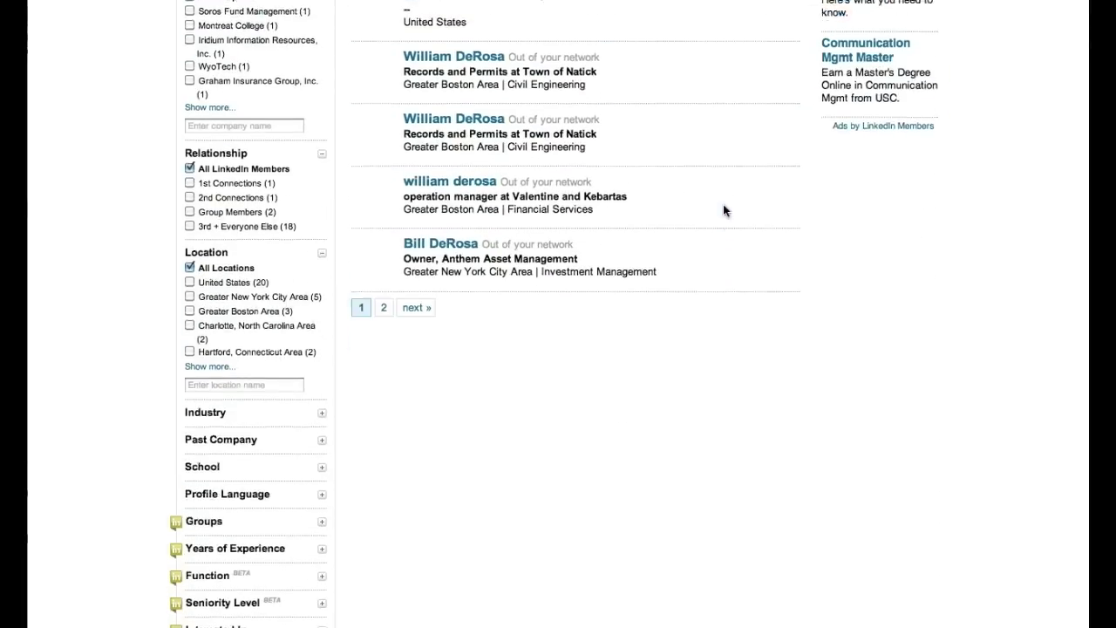
scroll(723, 204, "up", 6)
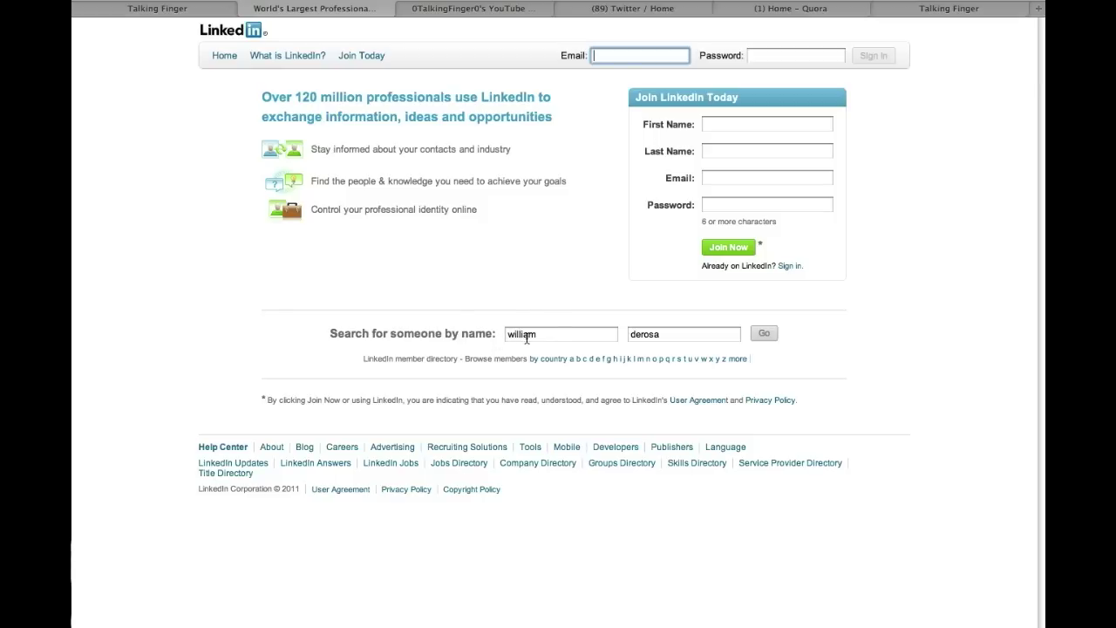
left_click(766, 336)
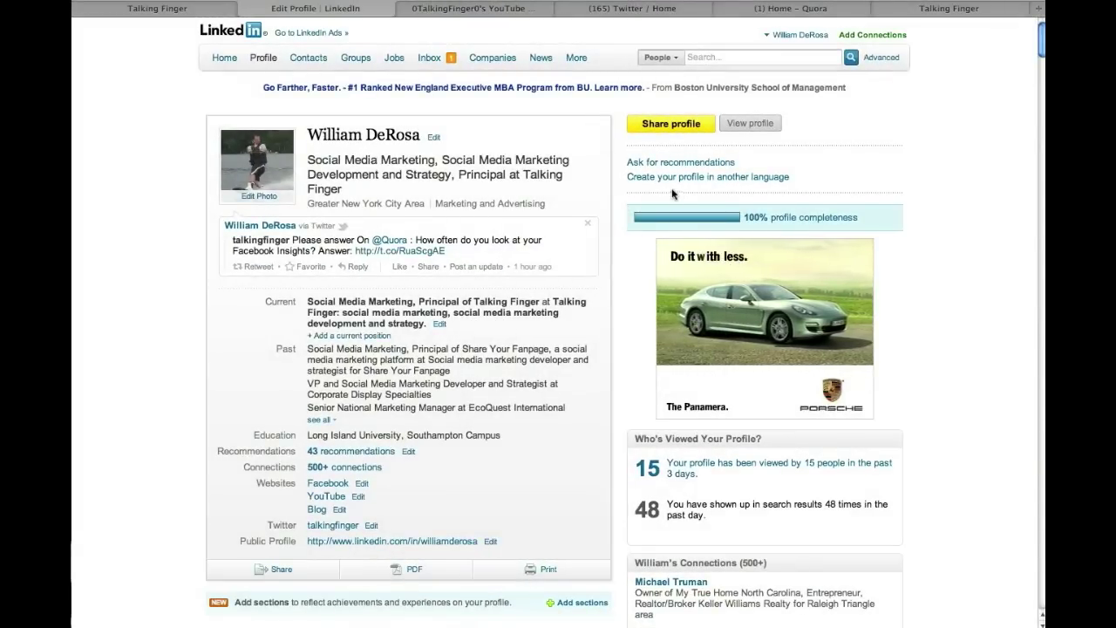
Search people for "Social media marketing"
left_click(656, 58)
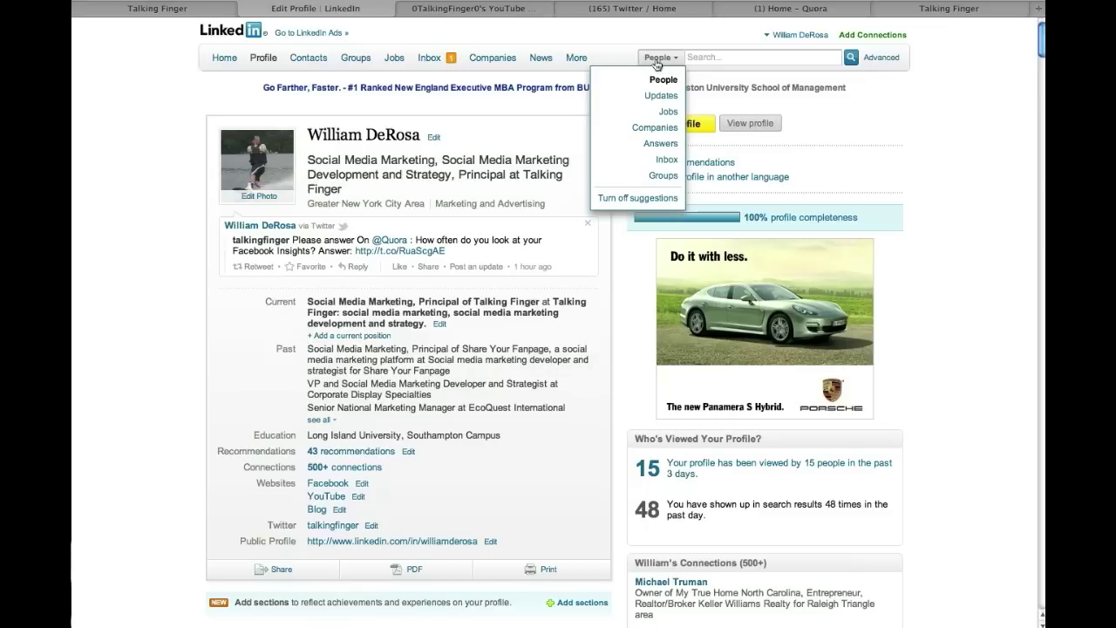
left_click(710, 57)
type("Social media marketing")
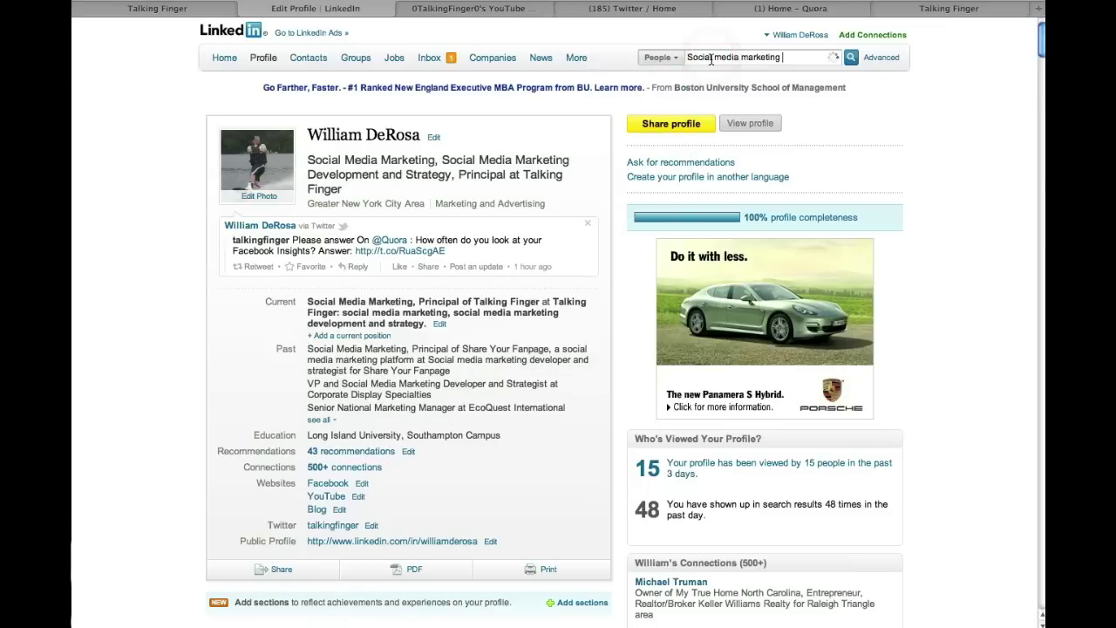
left_click(851, 57)
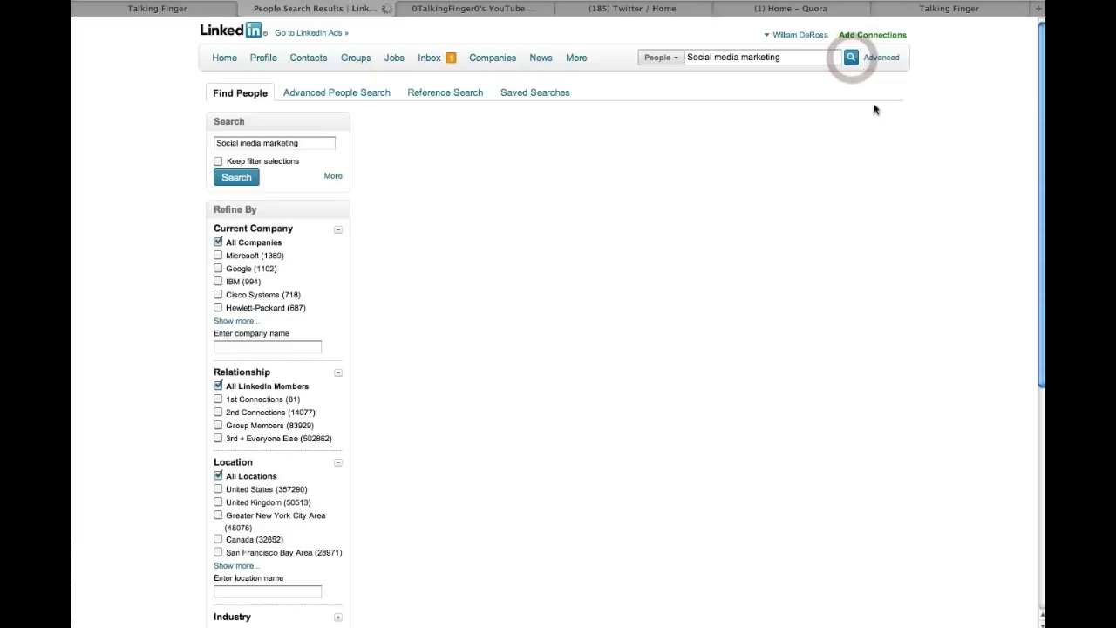
Examine the headlines in the people results to see where the owner's own profile ranks
scroll(731, 187, "down", 1)
scroll(730, 186, "down", 8)
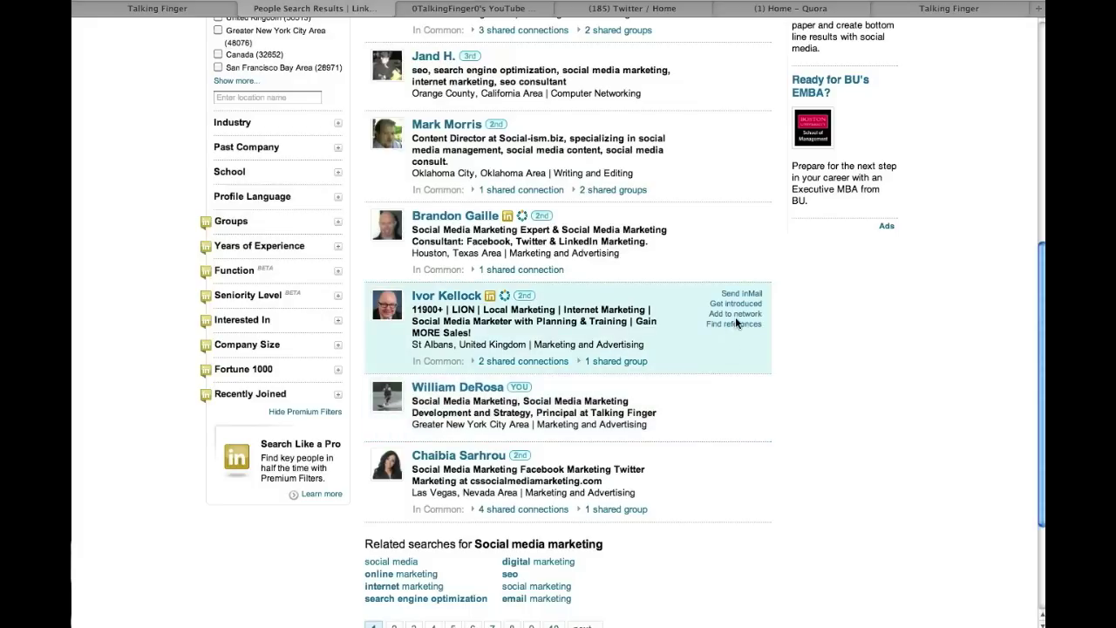
scroll(736, 317, "up", 8)
scroll(736, 322, "down", 6)
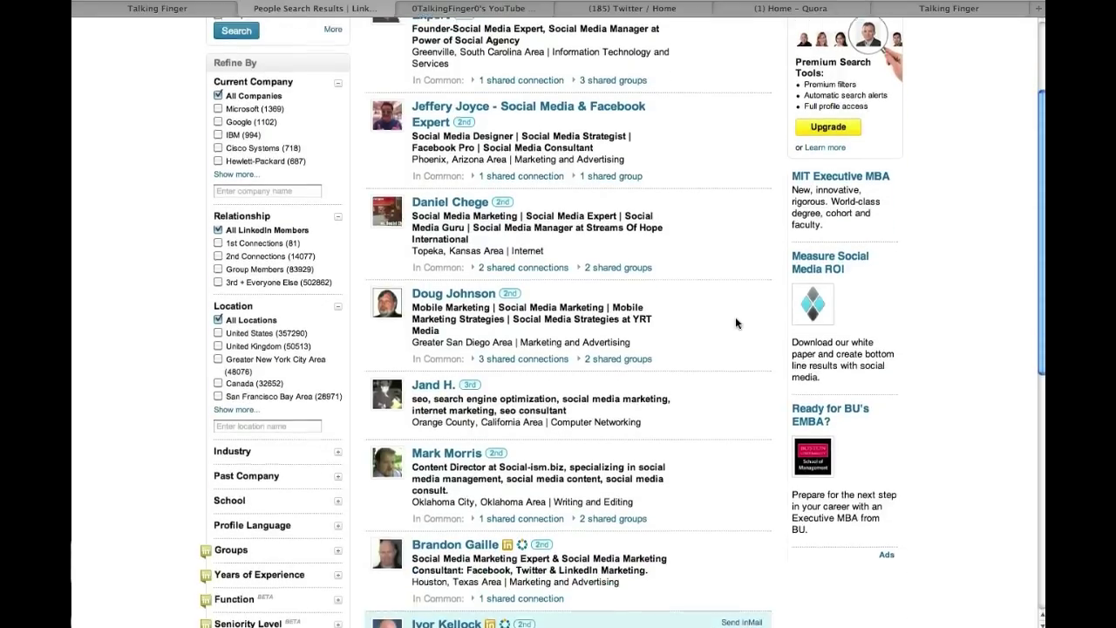
scroll(735, 323, "down", 3)
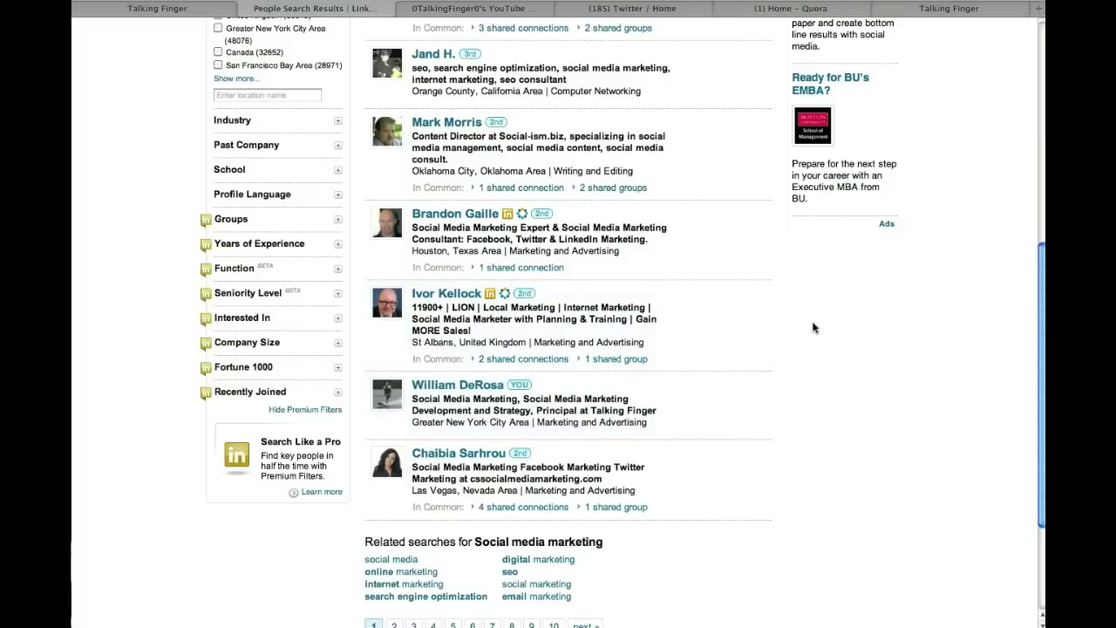
scroll(813, 327, "up", 6)
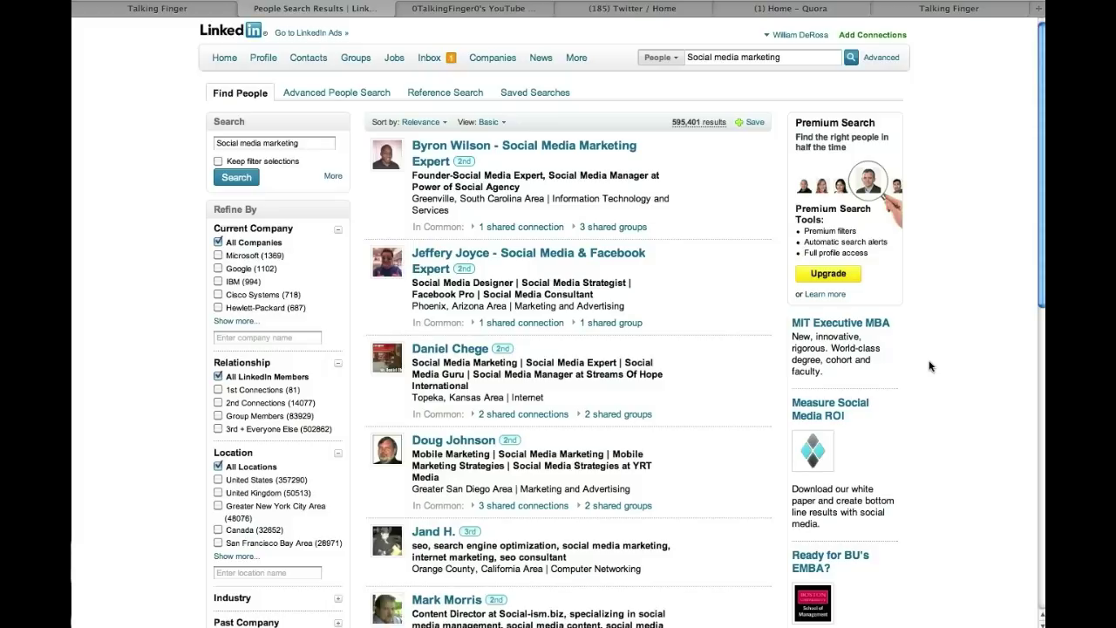
scroll(929, 367, "down", 2)
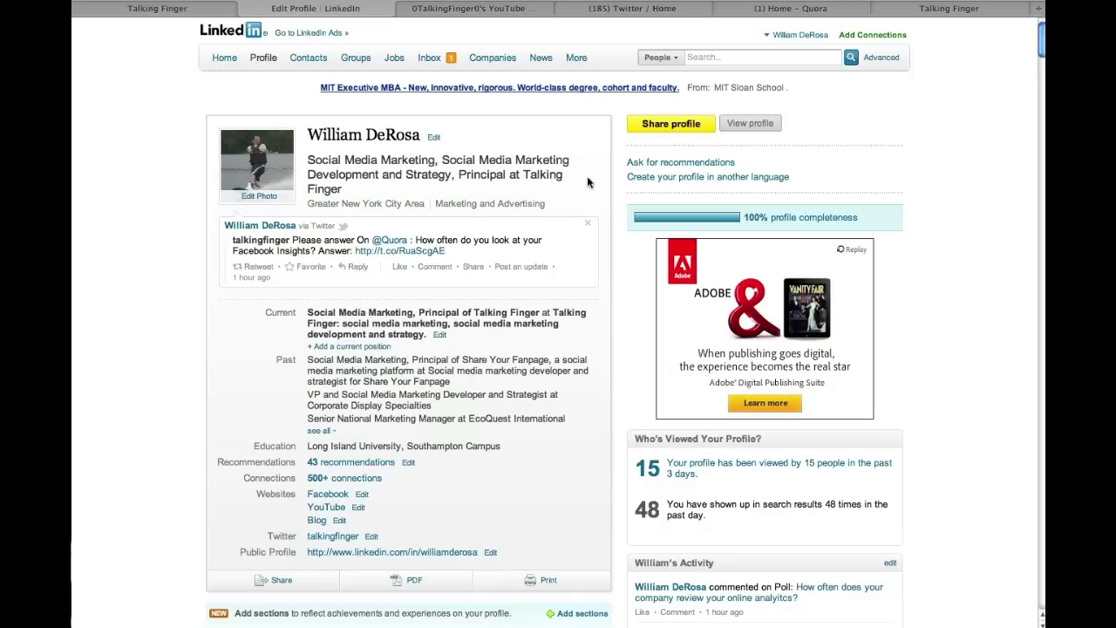
Examine the own profile's headline, current and past positions, summary and specialties for the social media marketing keywords
scroll(588, 182, "down", 1)
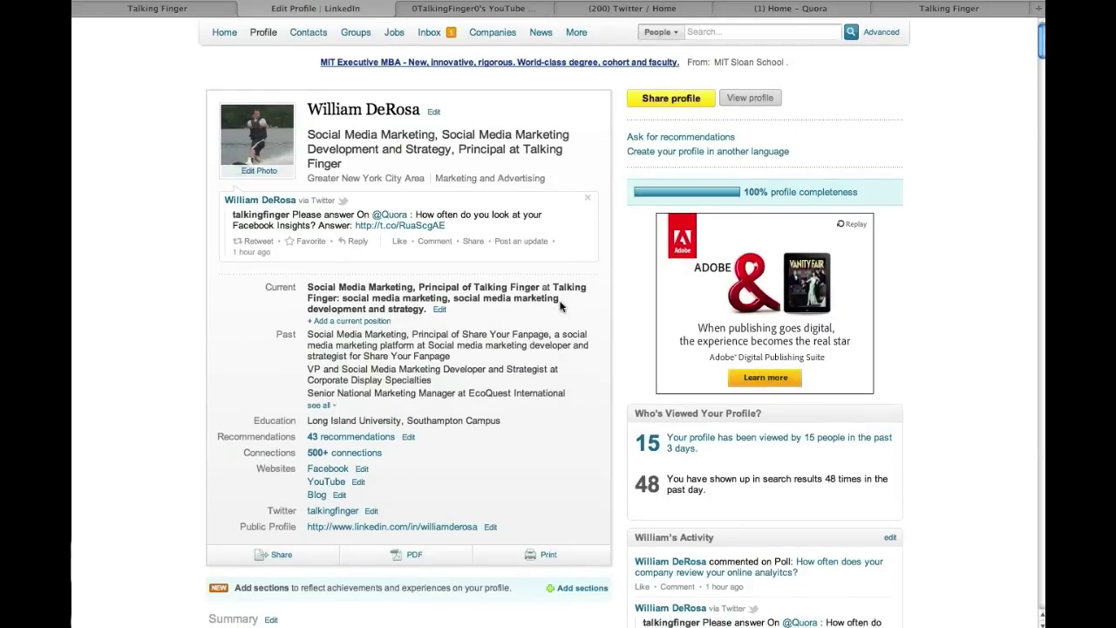
scroll(578, 303, "down", 1)
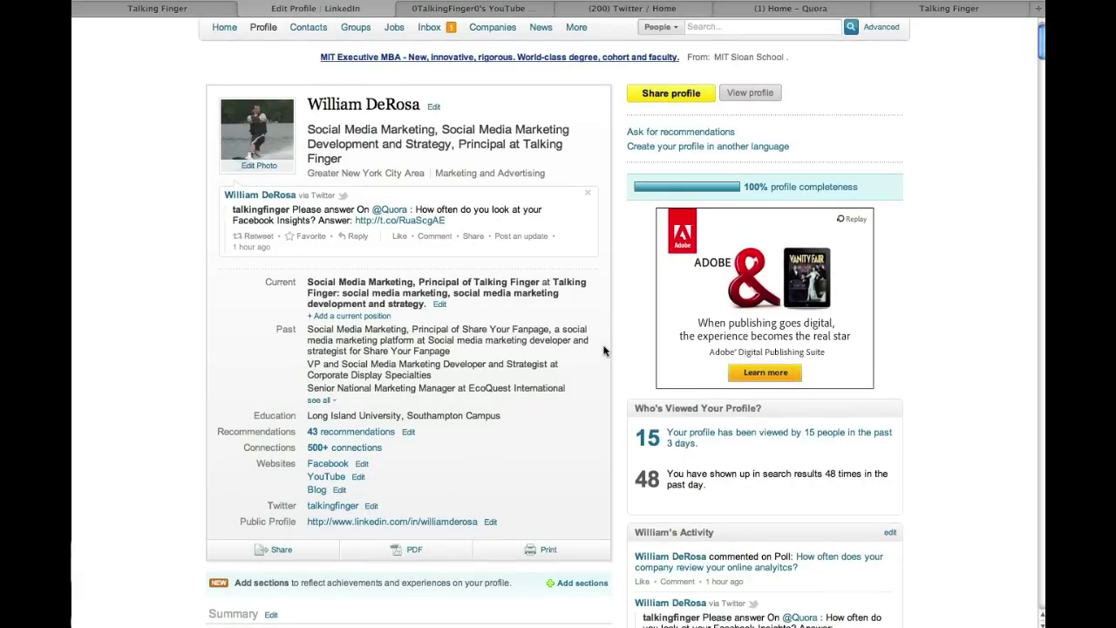
scroll(605, 351, "down", 2)
scroll(604, 350, "down", 1)
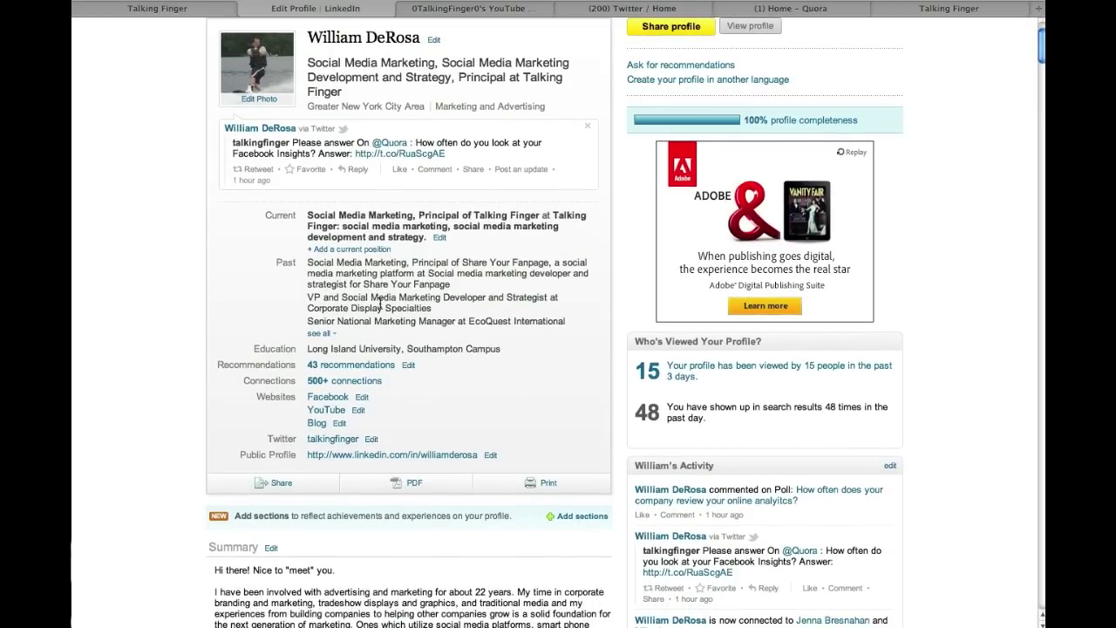
scroll(586, 325, "down", 2)
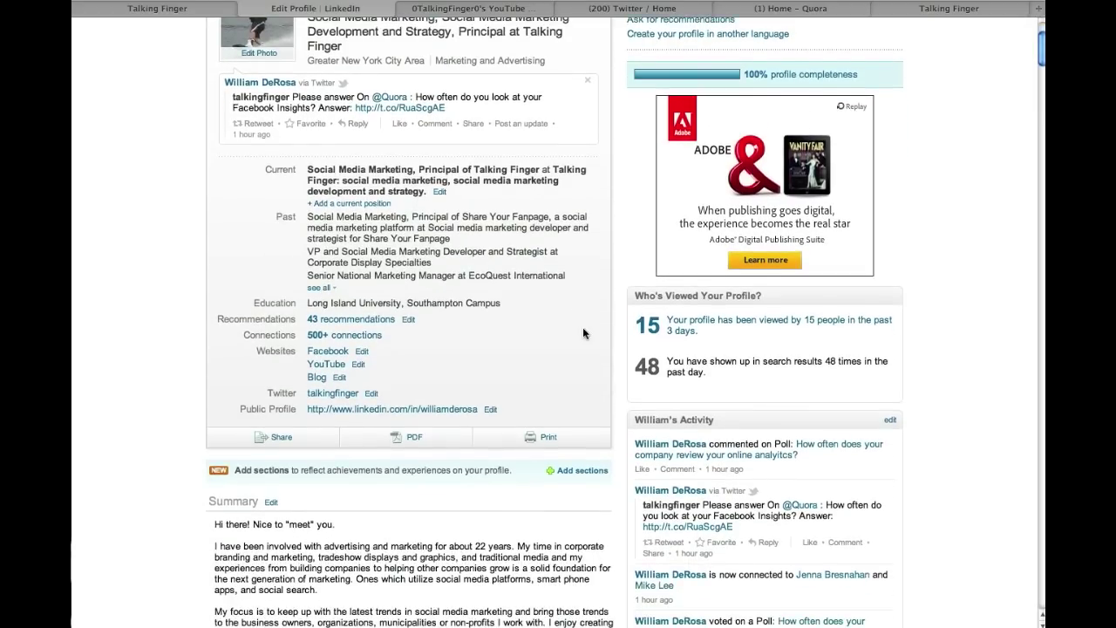
scroll(582, 327, "down", 20)
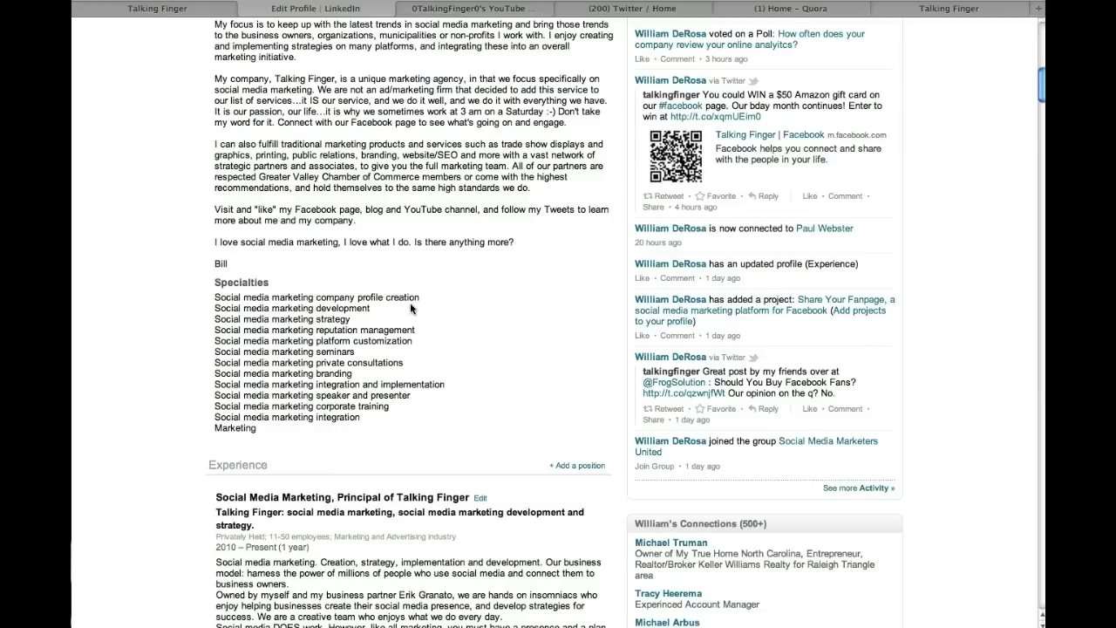
scroll(485, 322, "down", 2)
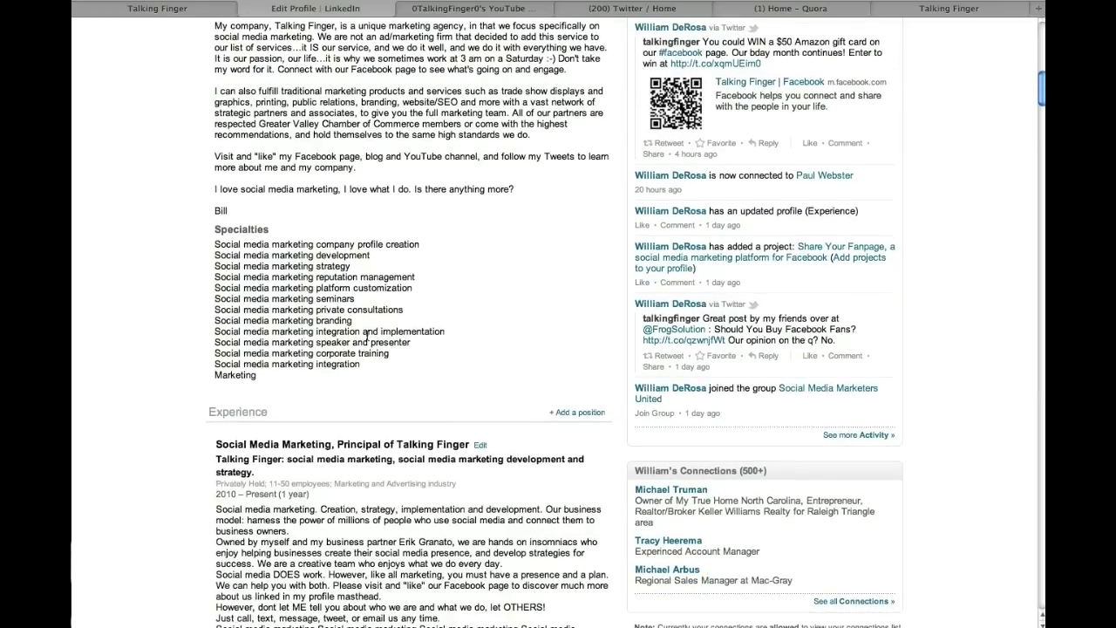
scroll(500, 345, "down", 2)
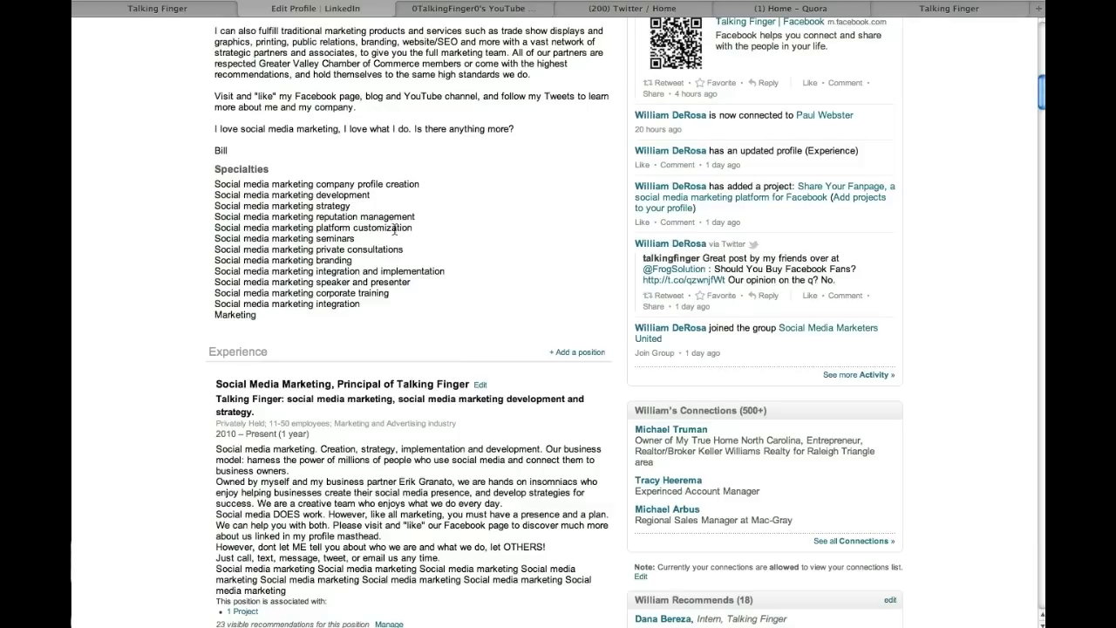
Open the current Talking Finger position in the Experience section for editing and inspect its description
scroll(534, 244, "down", 4)
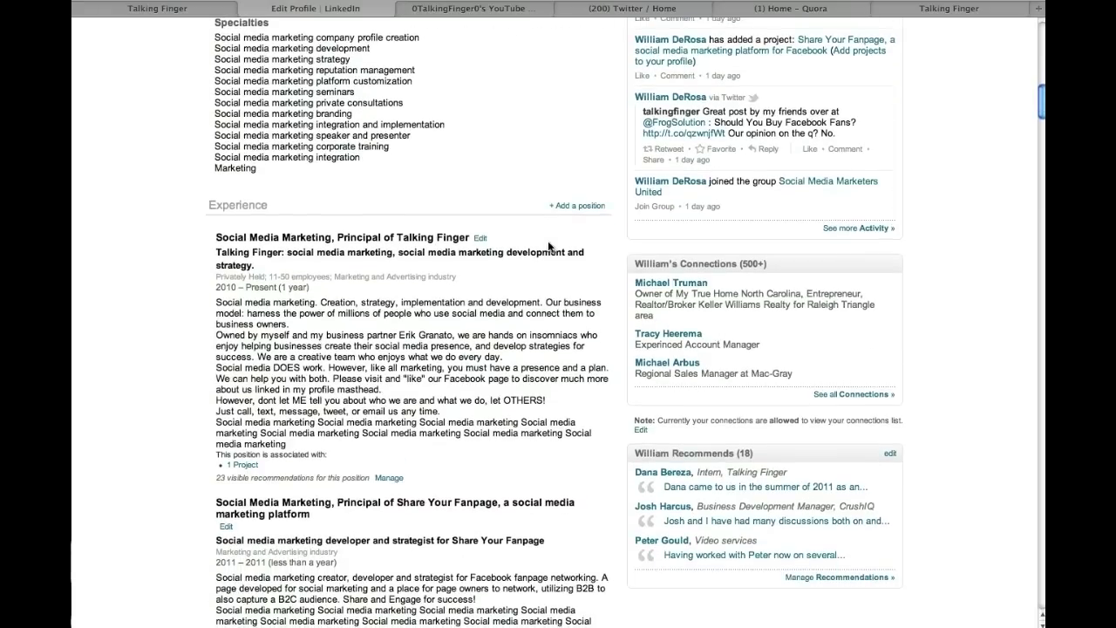
scroll(526, 301, "down", 1)
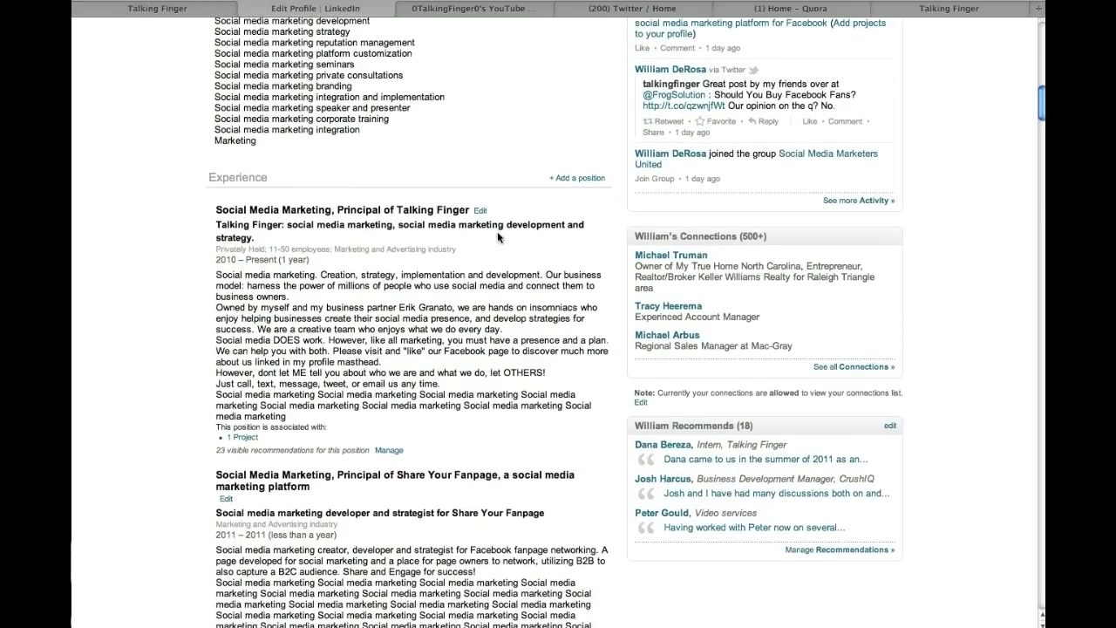
left_click(479, 212)
left_click_drag(575, 343, 637, 526)
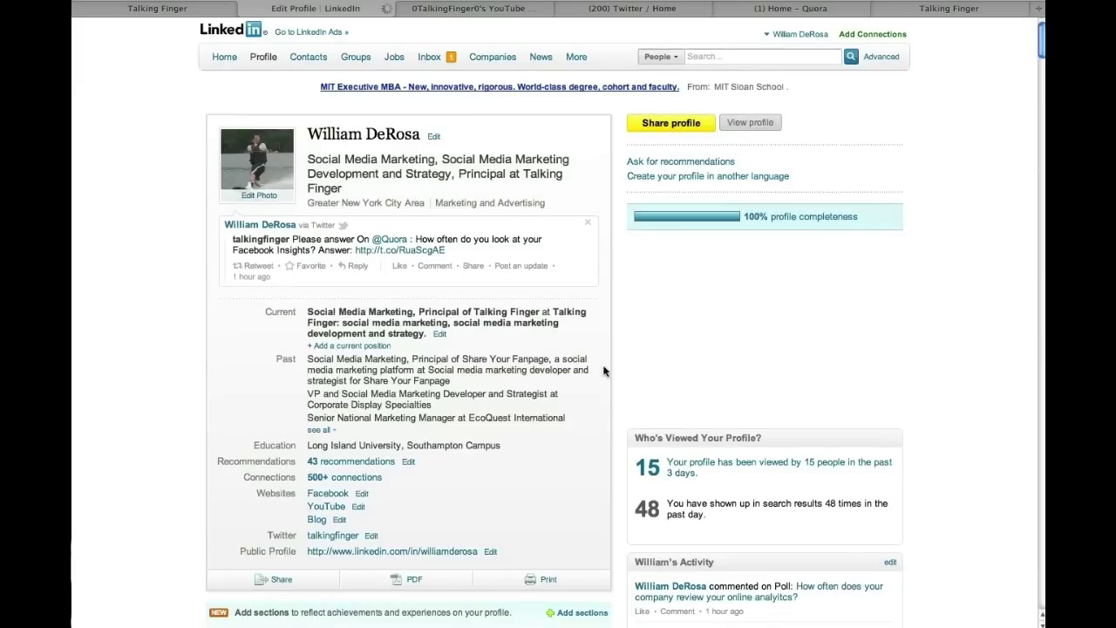
Open the profile's skills list for editing, look over the listed skills and cancel without saving changes
scroll(601, 373, "down", 10)
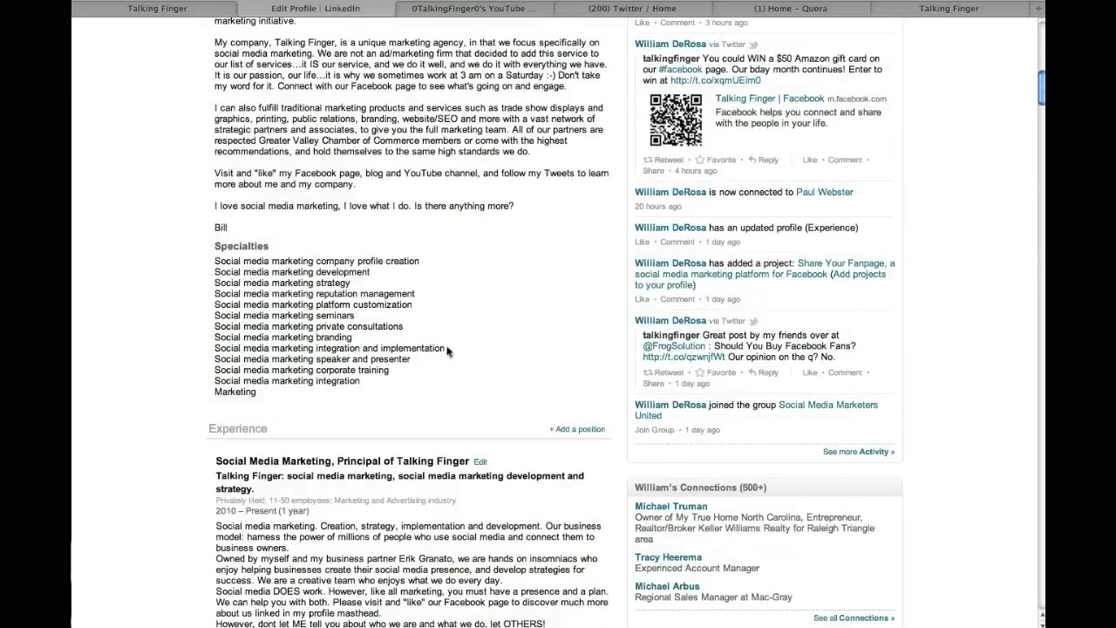
scroll(601, 358, "down", 10)
scroll(601, 364, "down", 5)
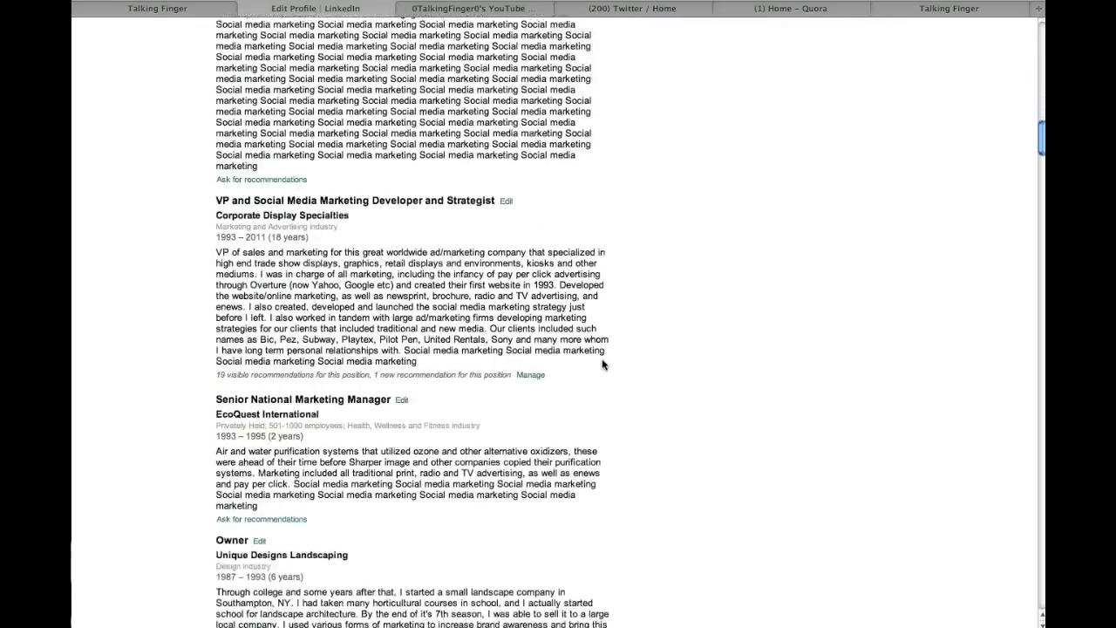
scroll(658, 387, "down", 5)
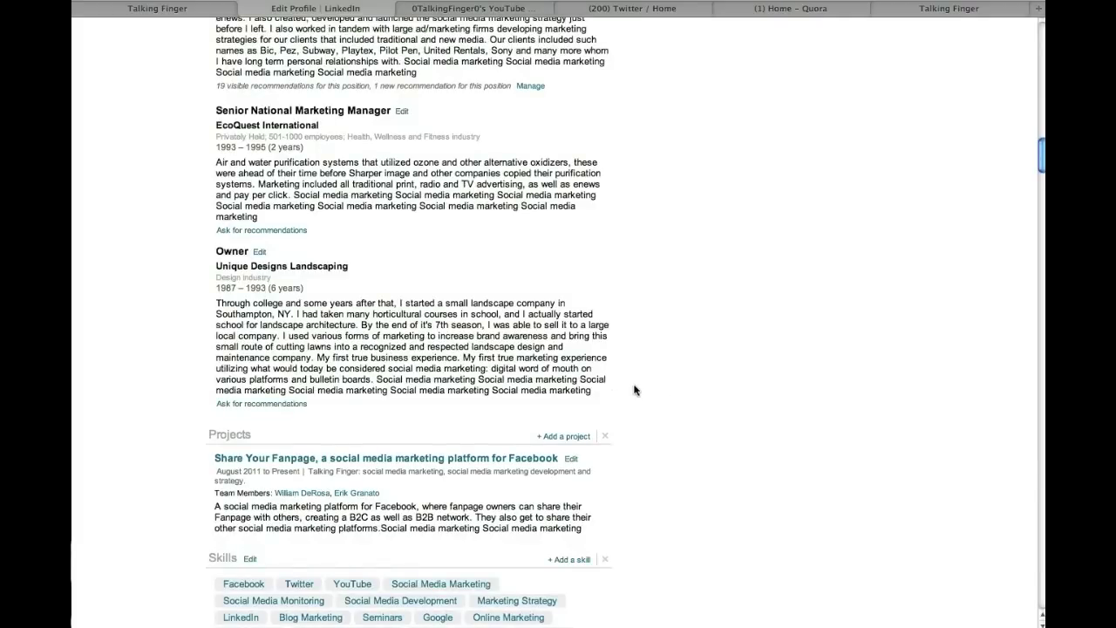
scroll(613, 401, "down", 5)
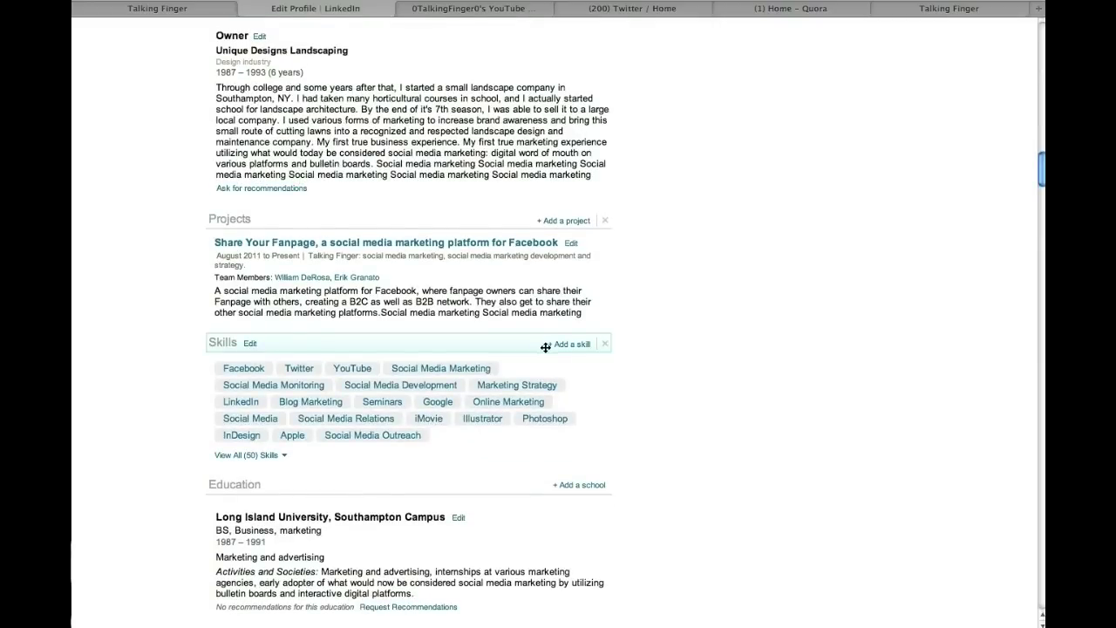
left_click(250, 342)
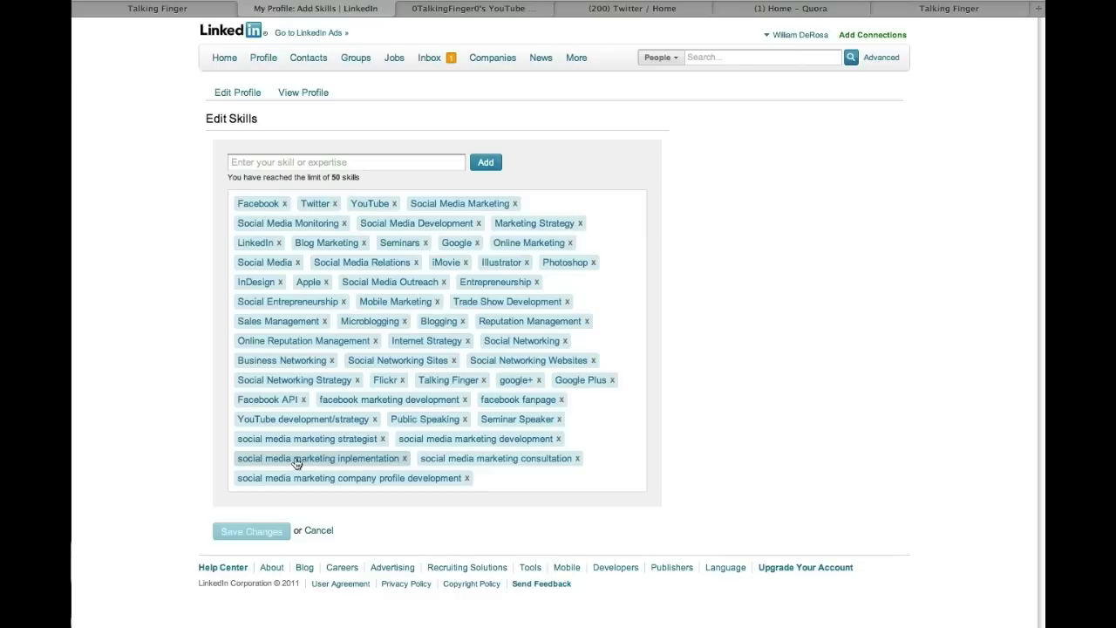
left_click(325, 530)
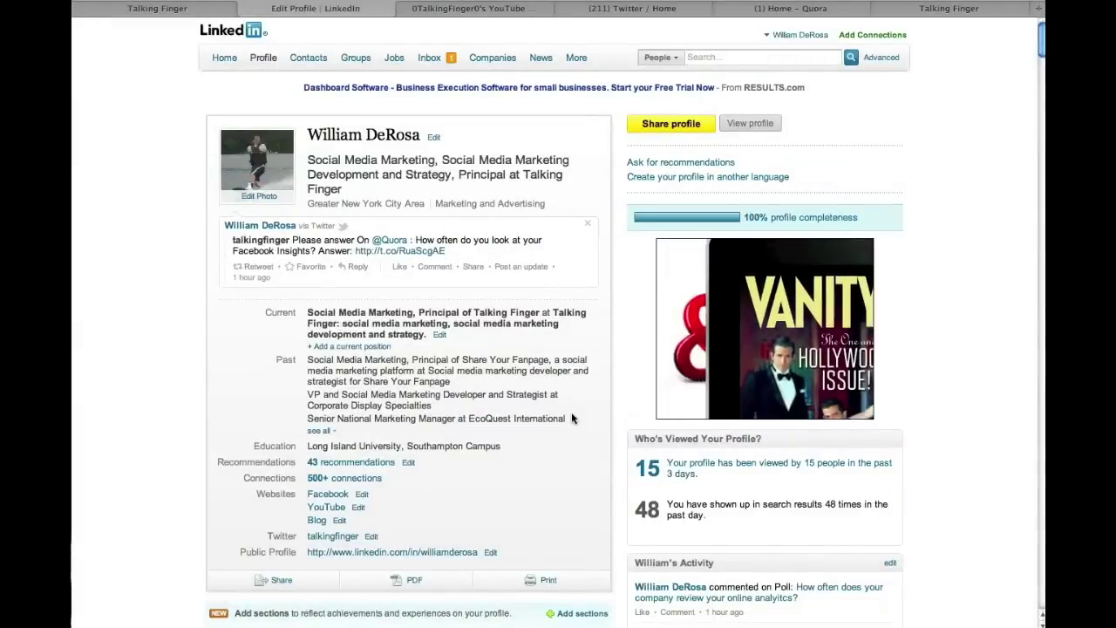
Review how the keyword phrase is repeated in the profile's specialties and in the Talking Finger and Share Your Fanpage position descriptions
scroll(568, 432, "down", 5)
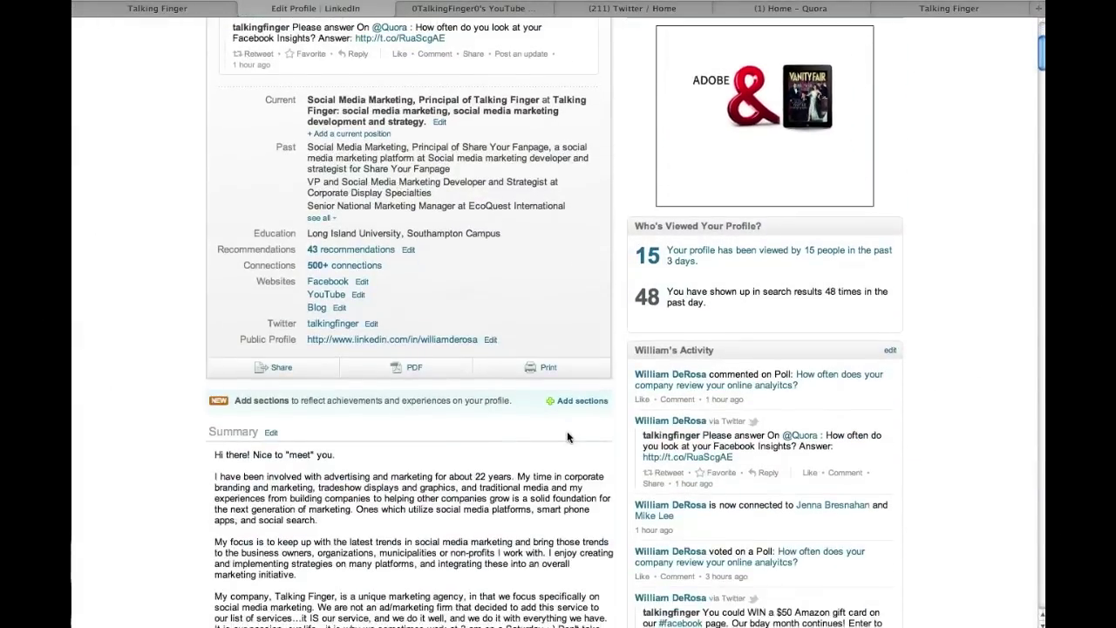
scroll(566, 436, "down", 12)
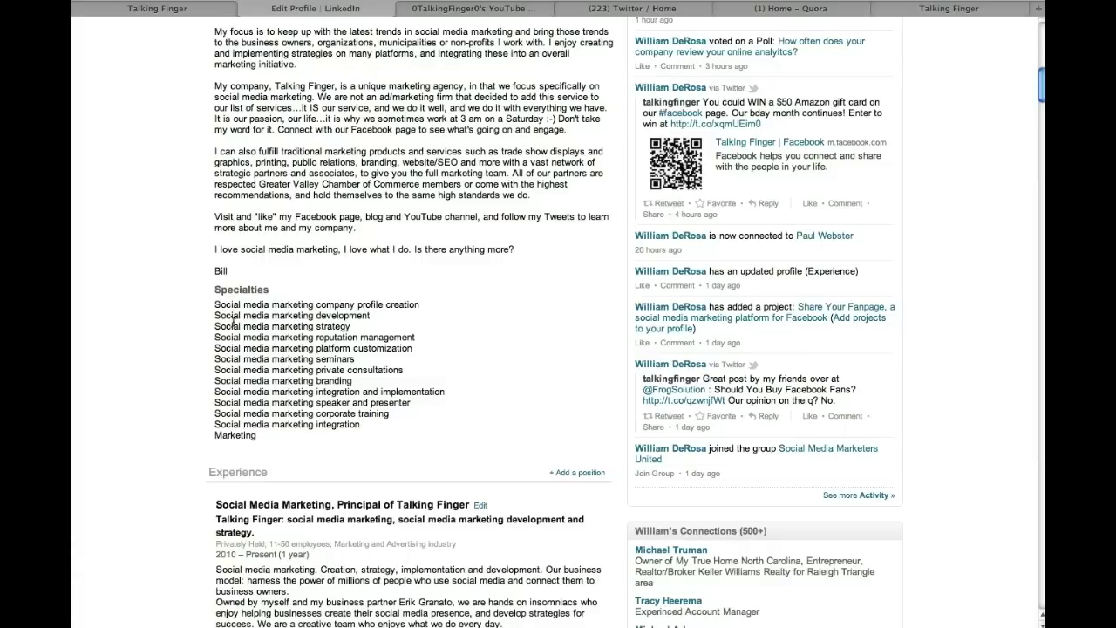
scroll(452, 336, "down", 5)
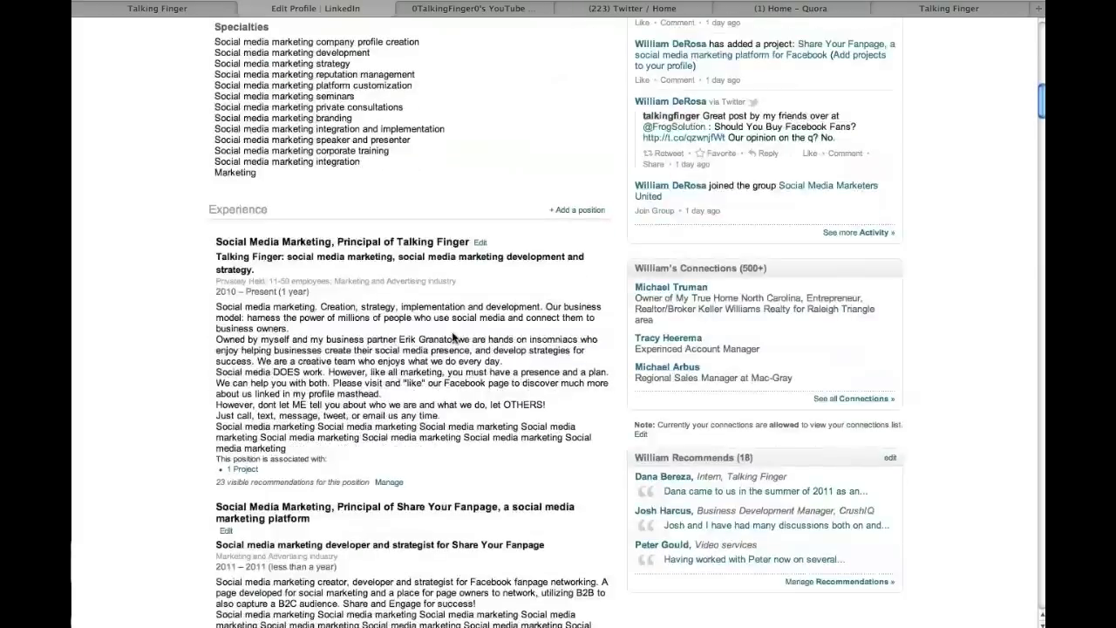
scroll(452, 337, "down", 5)
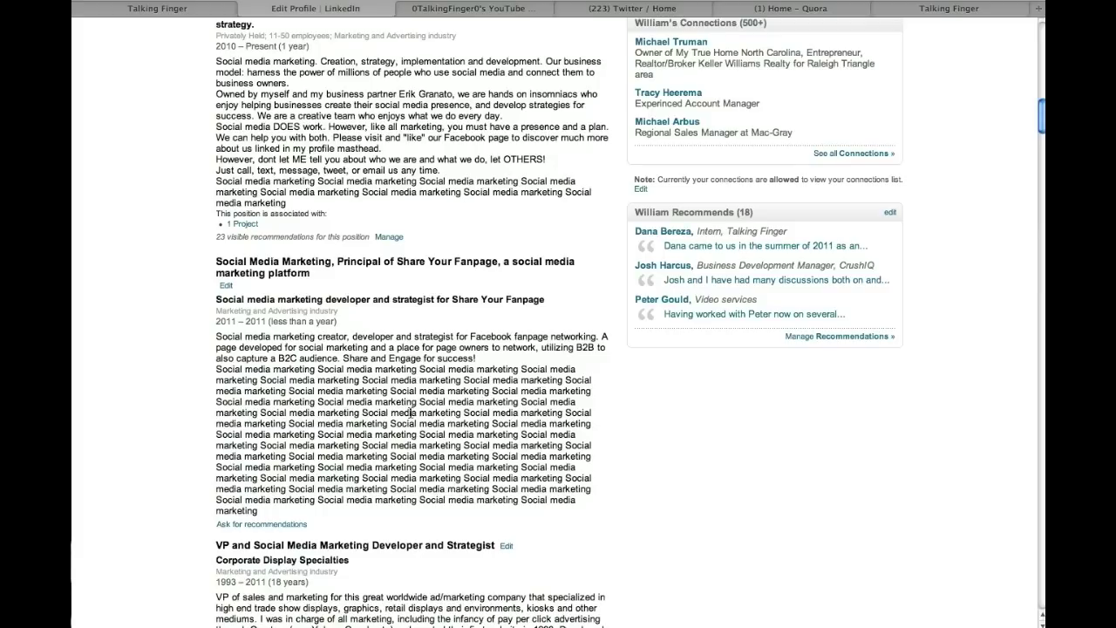
Search people for "trade show displays"
scroll(495, 410, "up", 10)
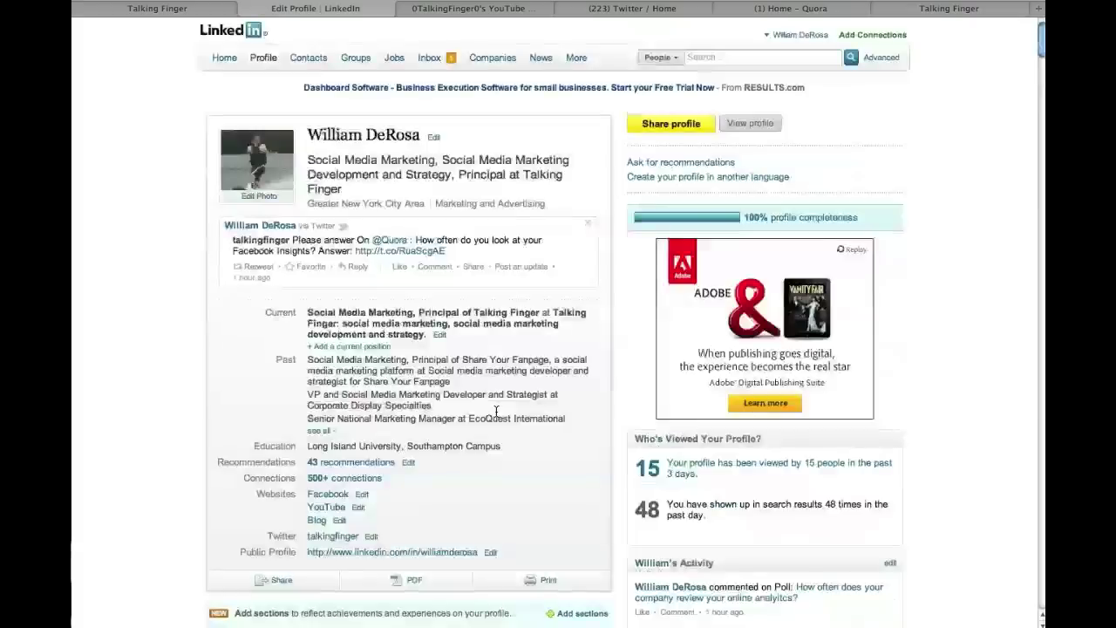
left_click(735, 55)
type("trade")
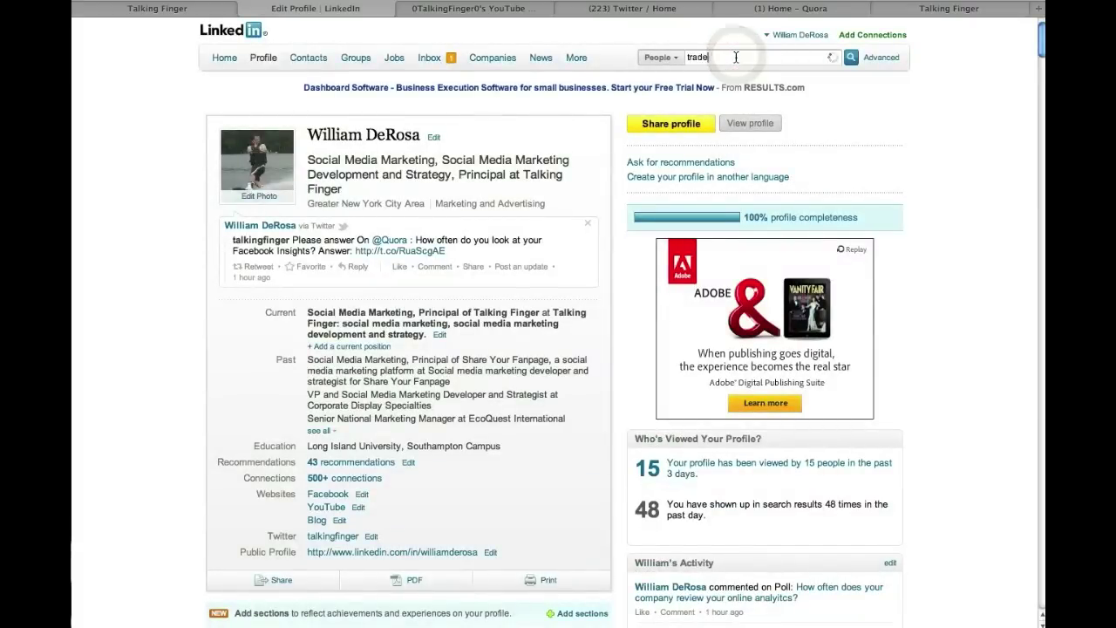
type(" show displays")
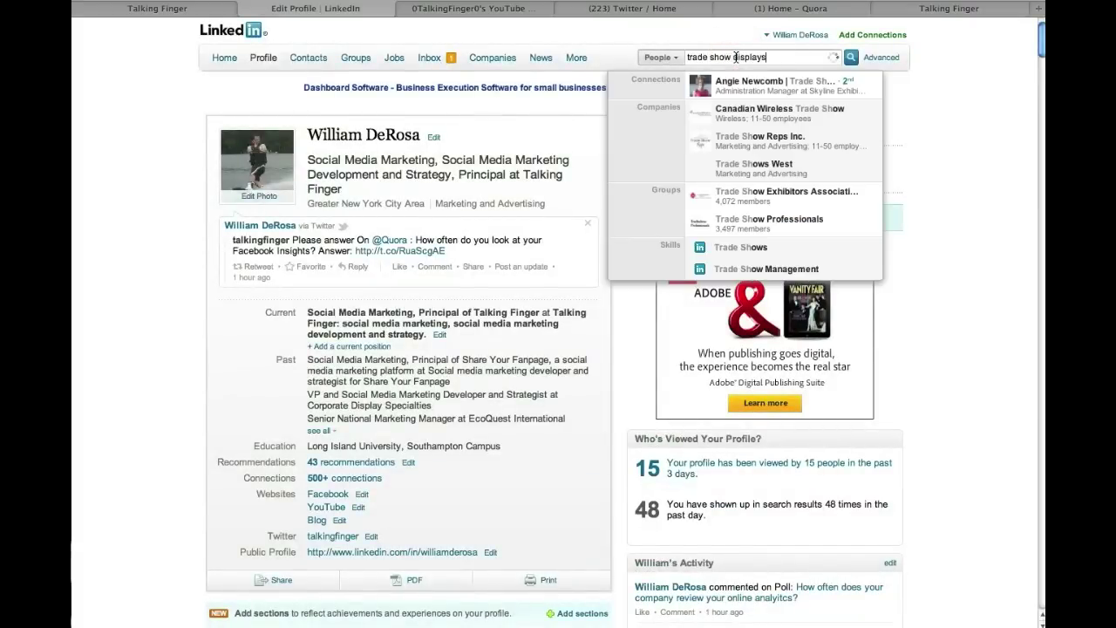
key("Return")
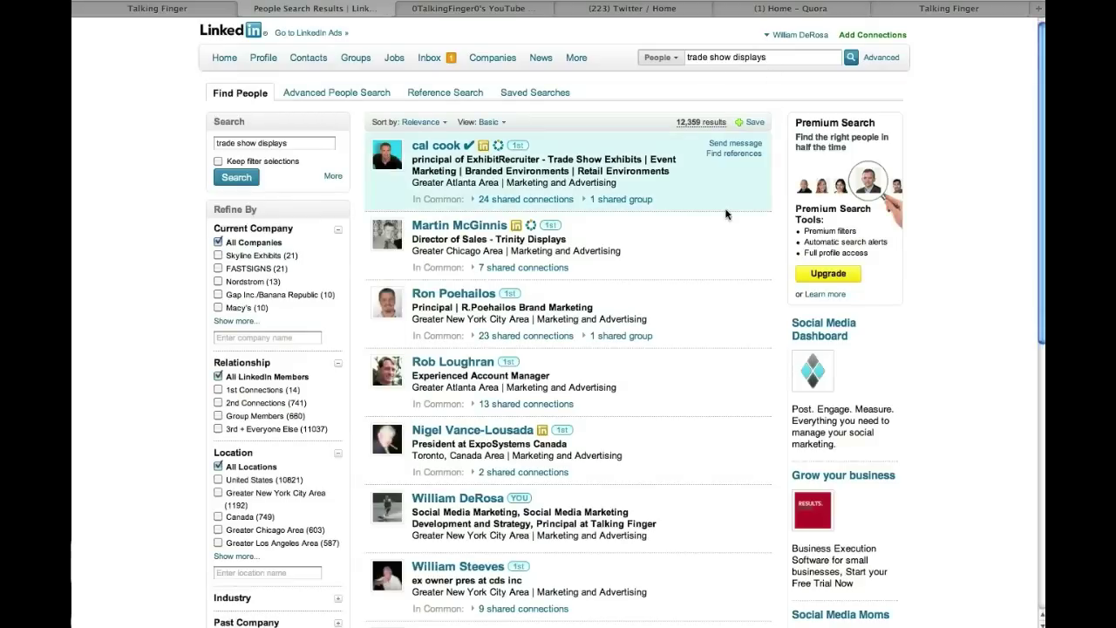
Find the profile's own listing in the "trade show displays" results and return to the profile page
scroll(724, 226, "down", 1)
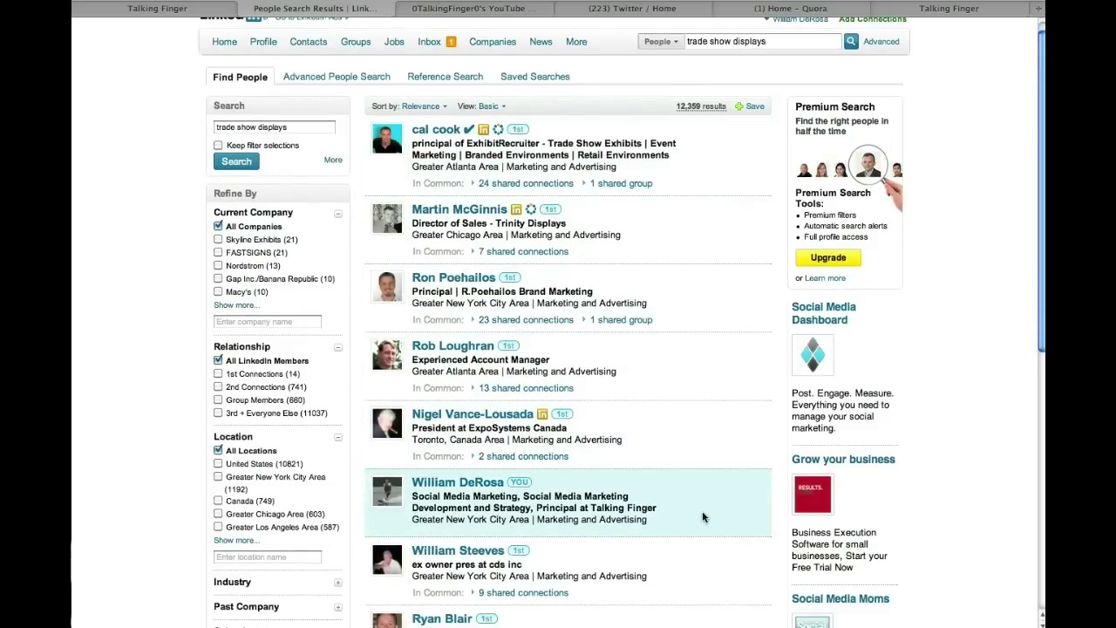
scroll(743, 449, "up", 1)
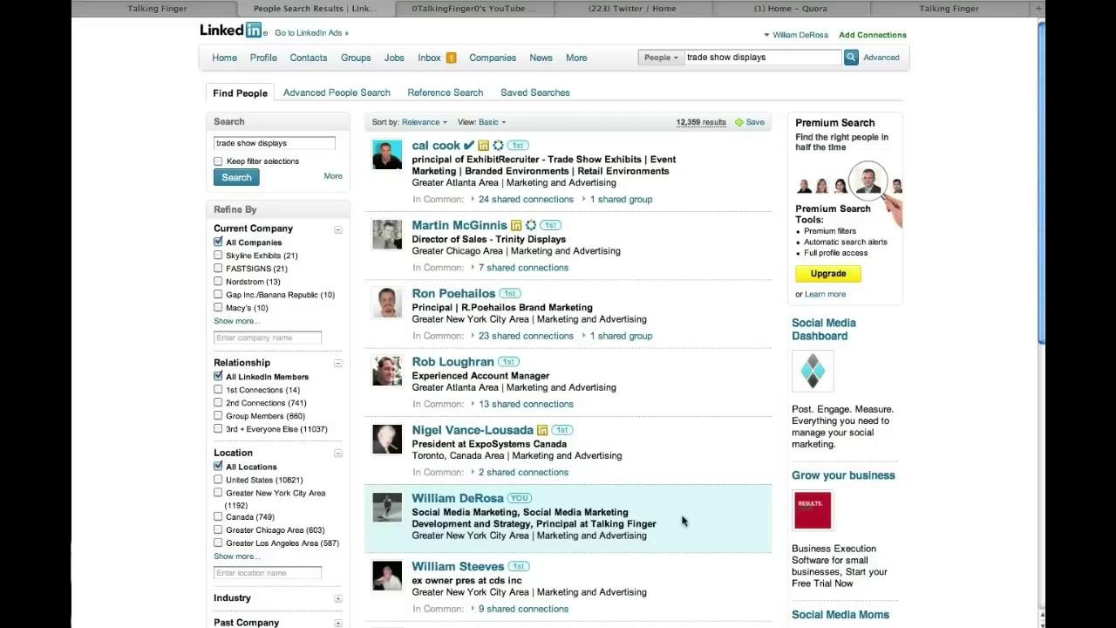
left_click(797, 35)
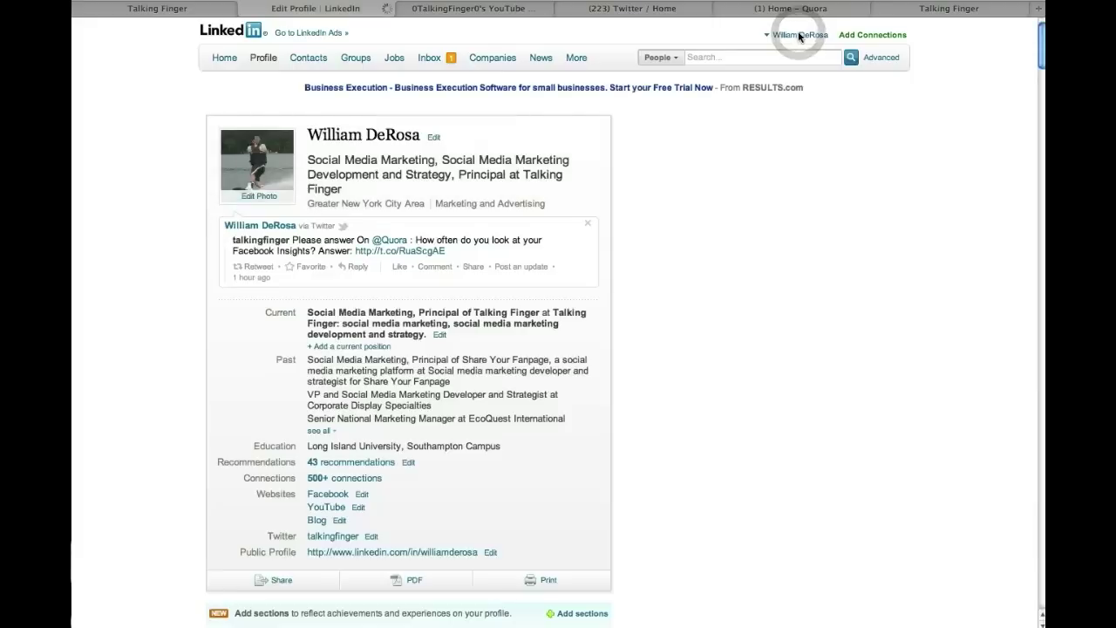
Search people for "Social media marketing"
left_click(725, 58)
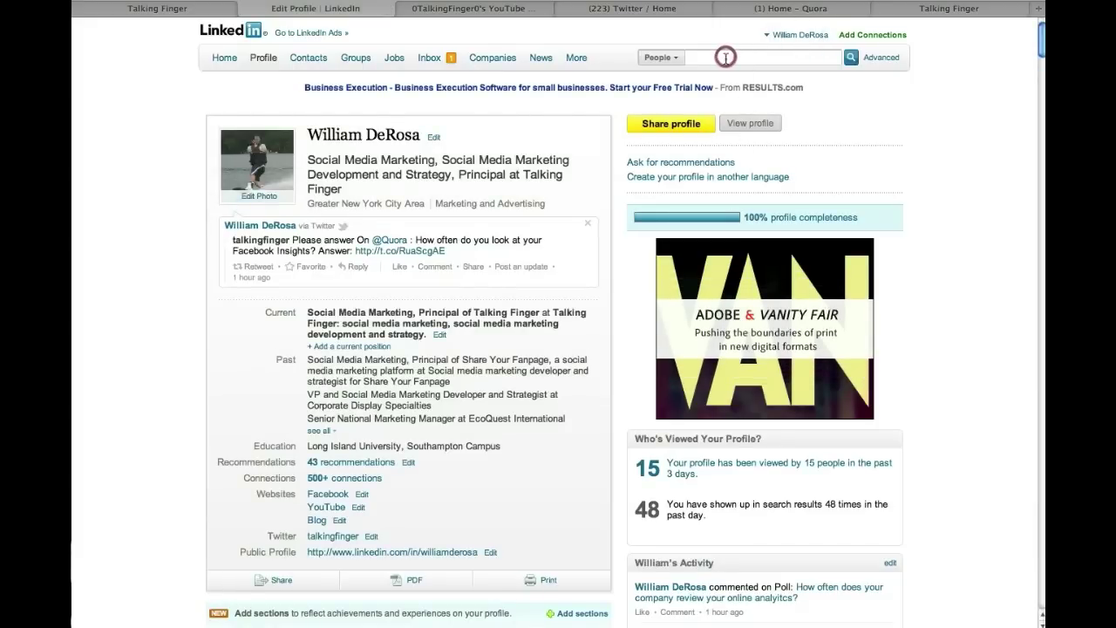
type("social")
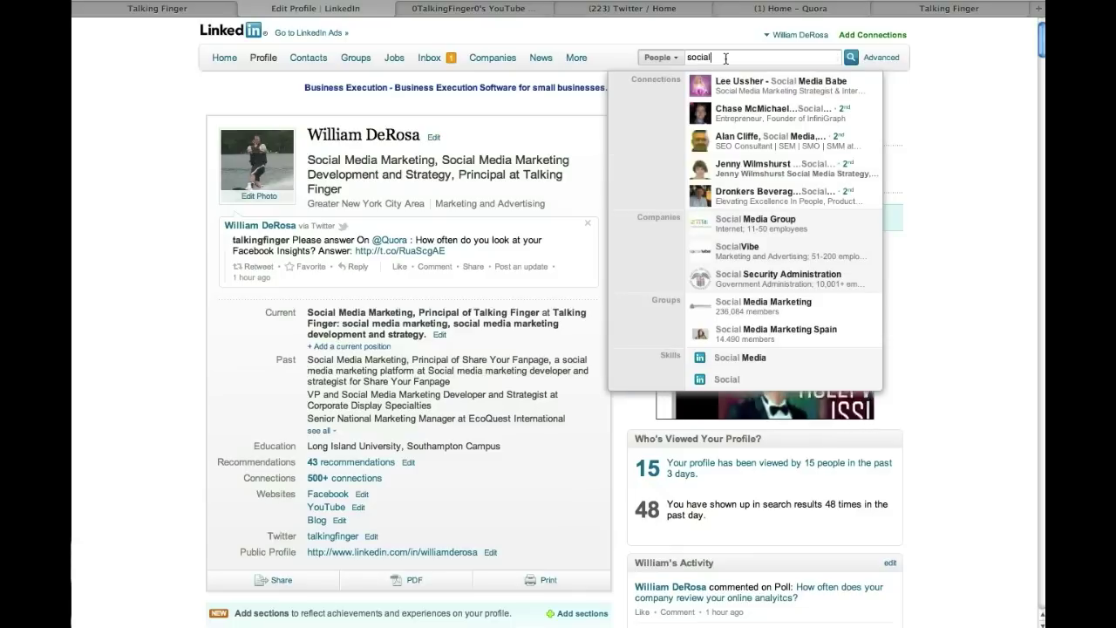
key("BackSpace")
key("BackSpace")
key("BackSpace")
key("ctrl+a")
type("Social media marketing")
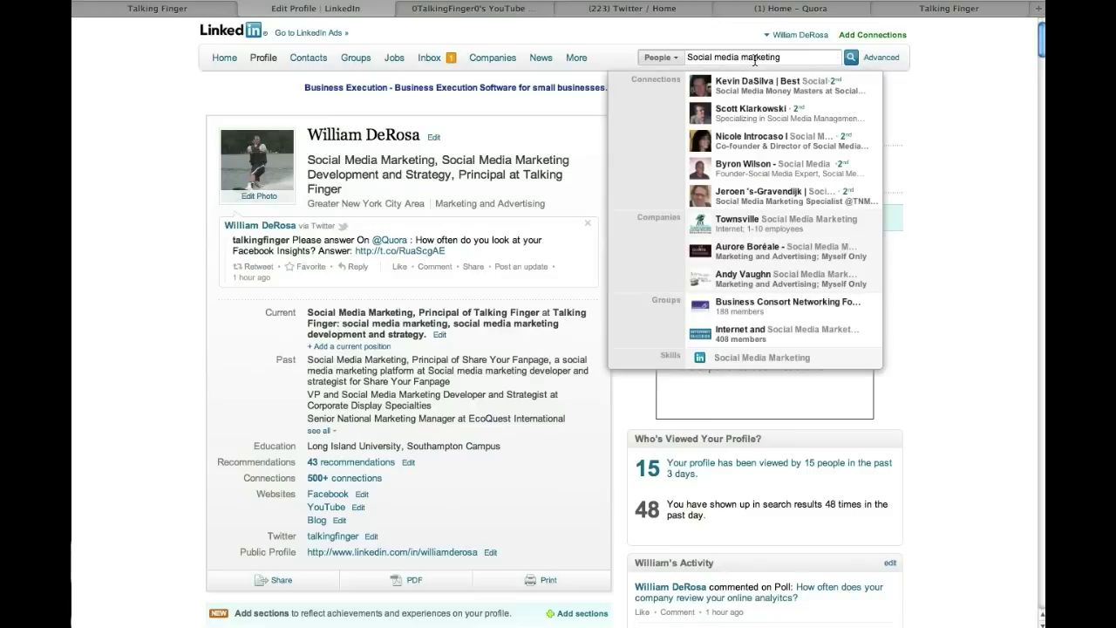
left_click(850, 59)
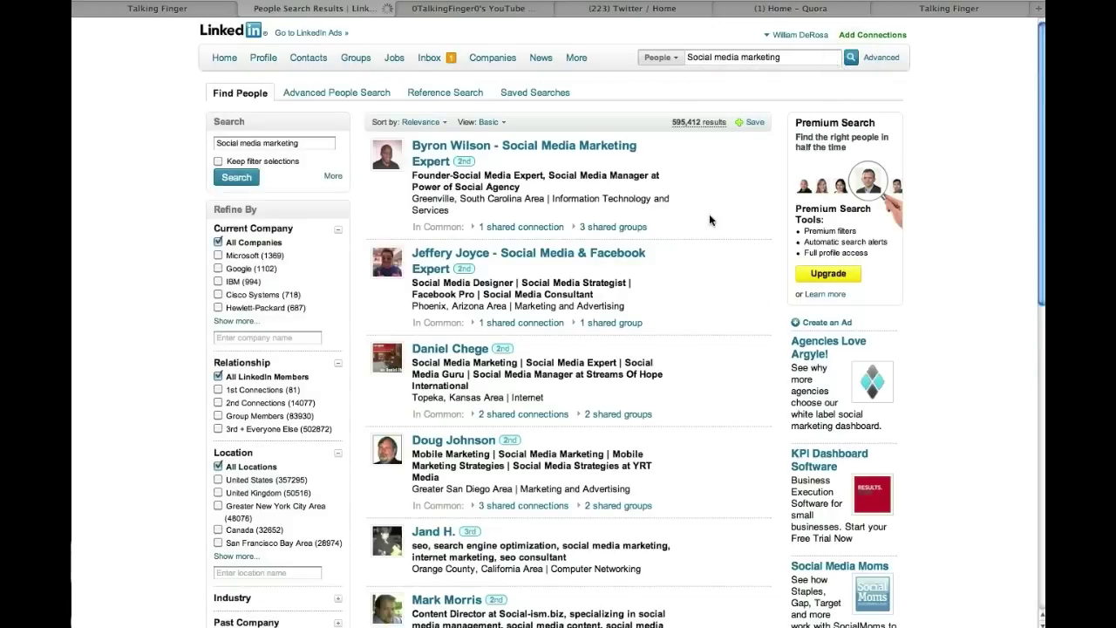
Look through the first two pages of "Social media marketing" people results for the profile's own listing
scroll(709, 219, "down", 10)
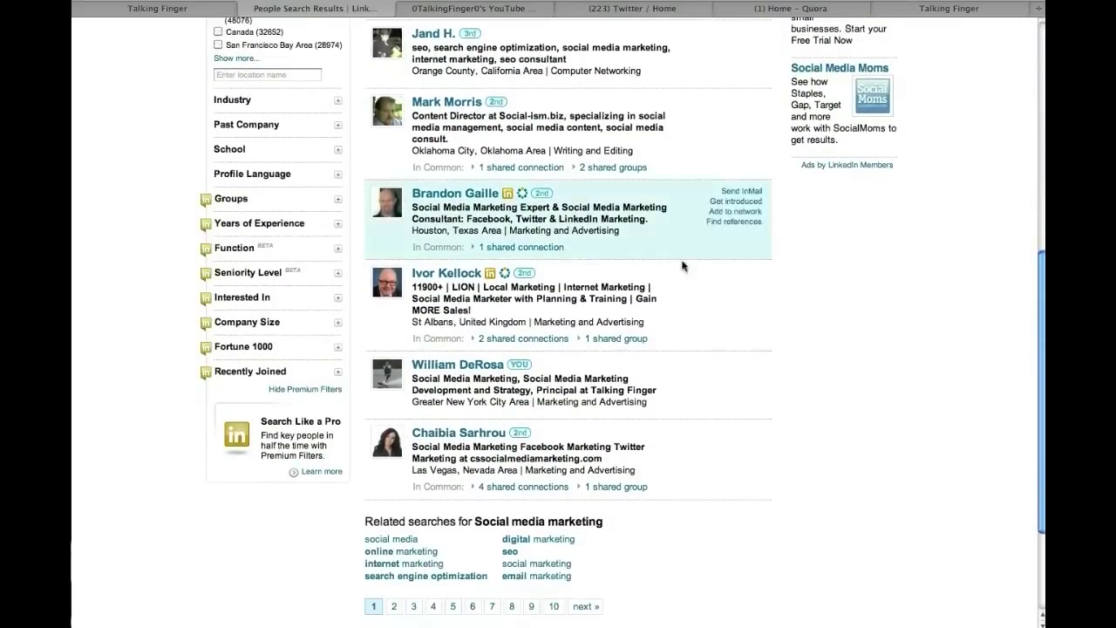
left_click(586, 609)
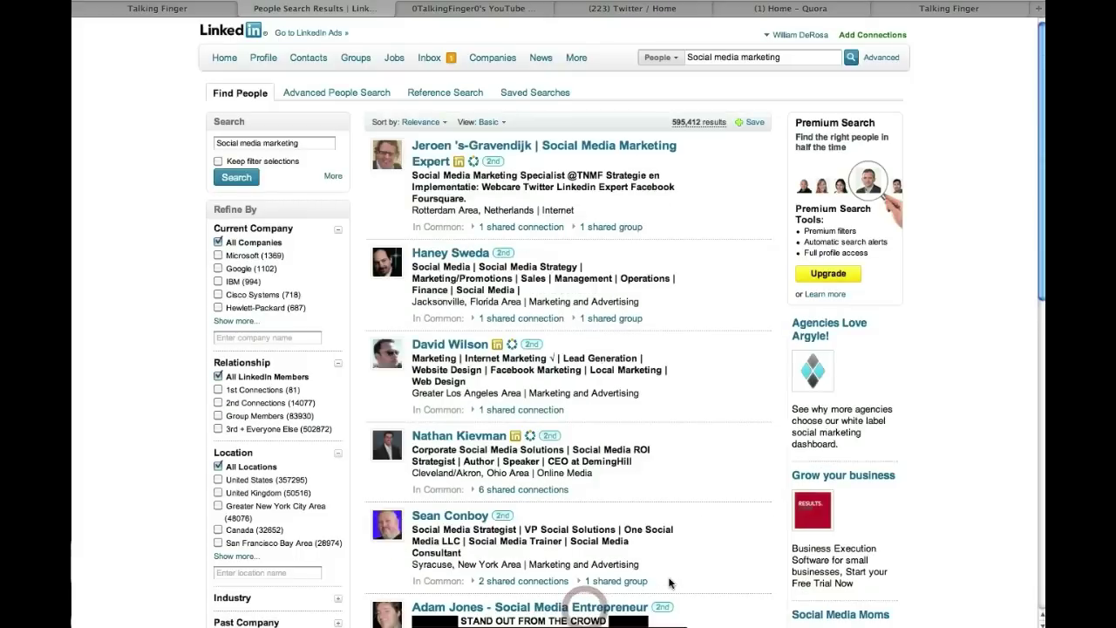
scroll(661, 427, "down", 10)
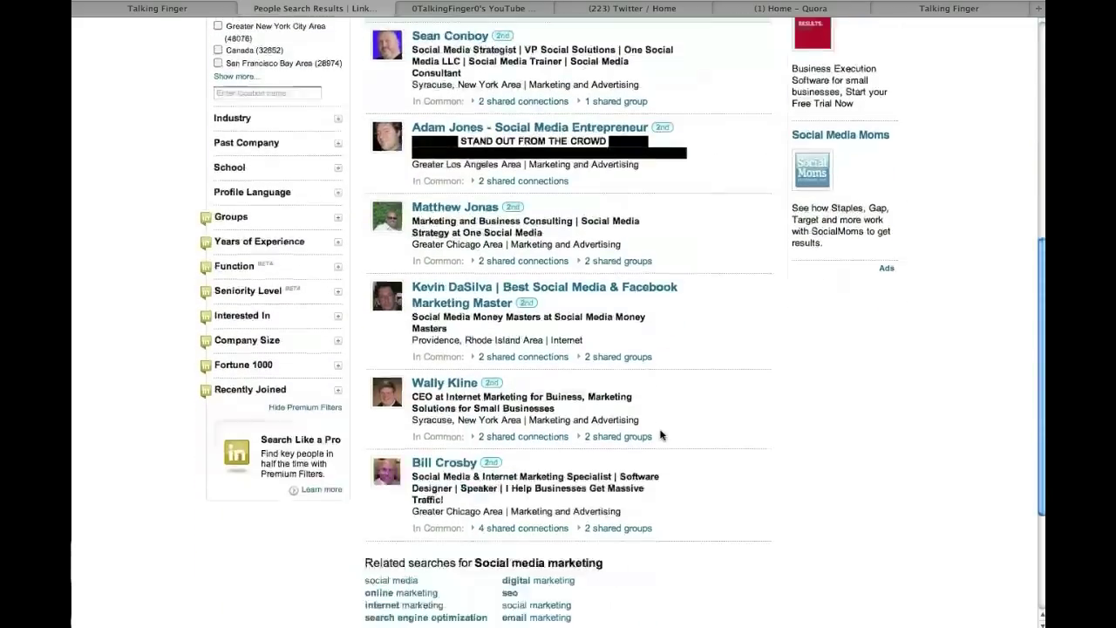
scroll(661, 434, "down", 2)
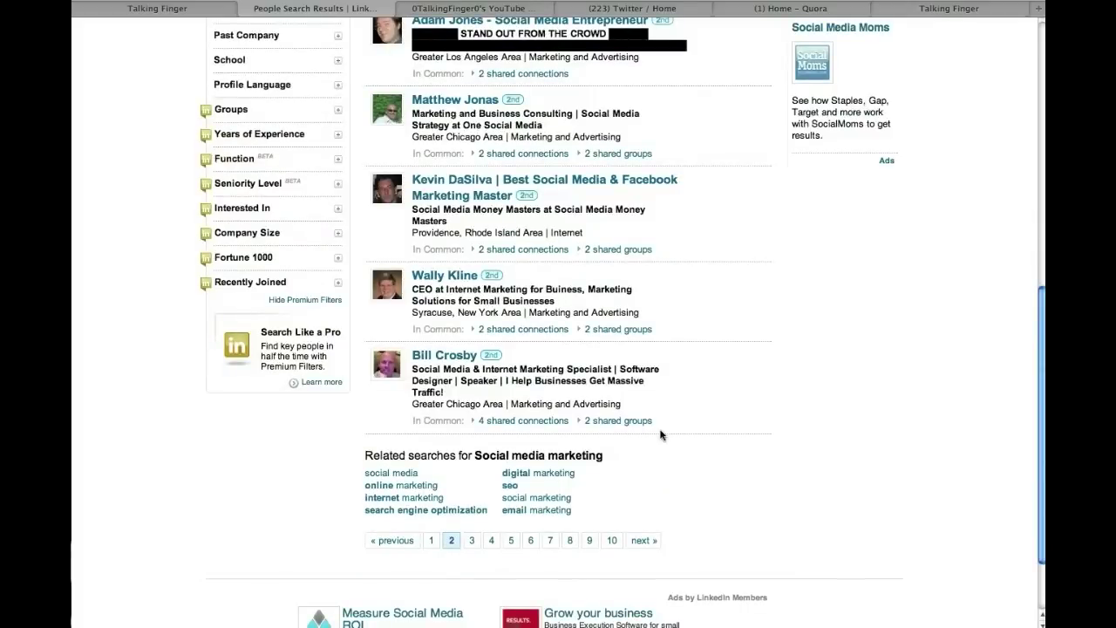
scroll(704, 432, "down", 1)
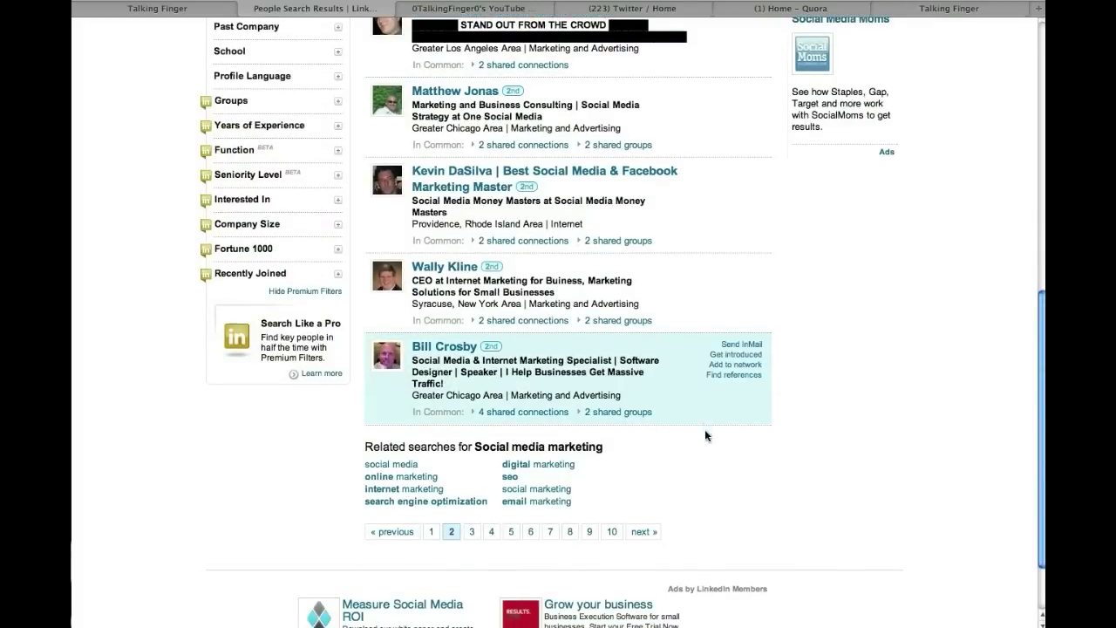
left_click(511, 532)
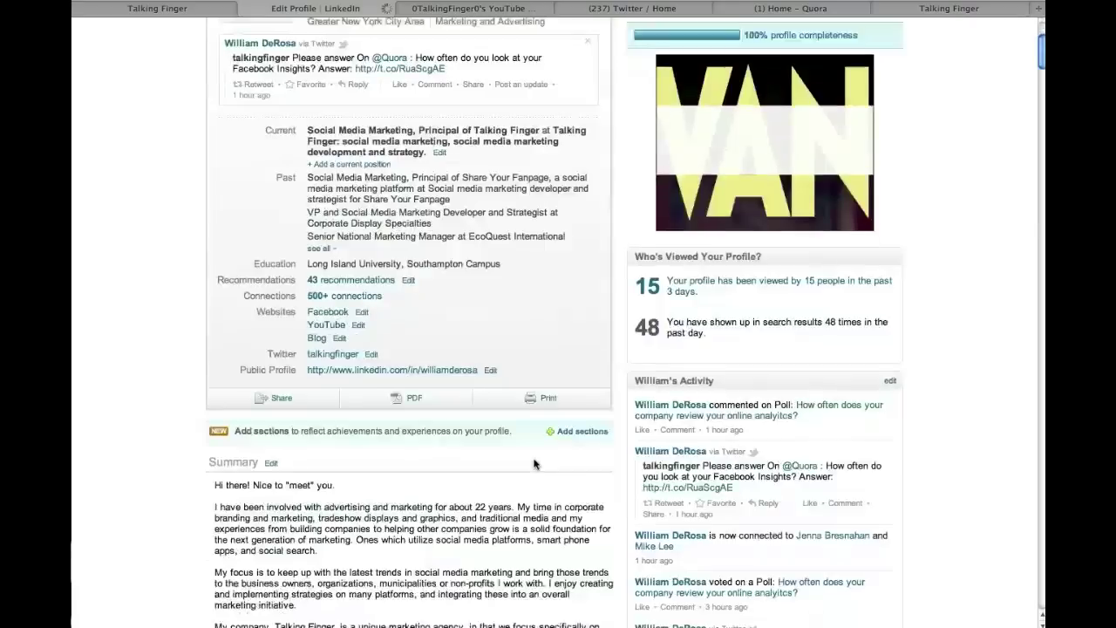
Review the profile's summary and specialties, and run the people search for "Social media marketing" again
scroll(535, 464, "down", 9)
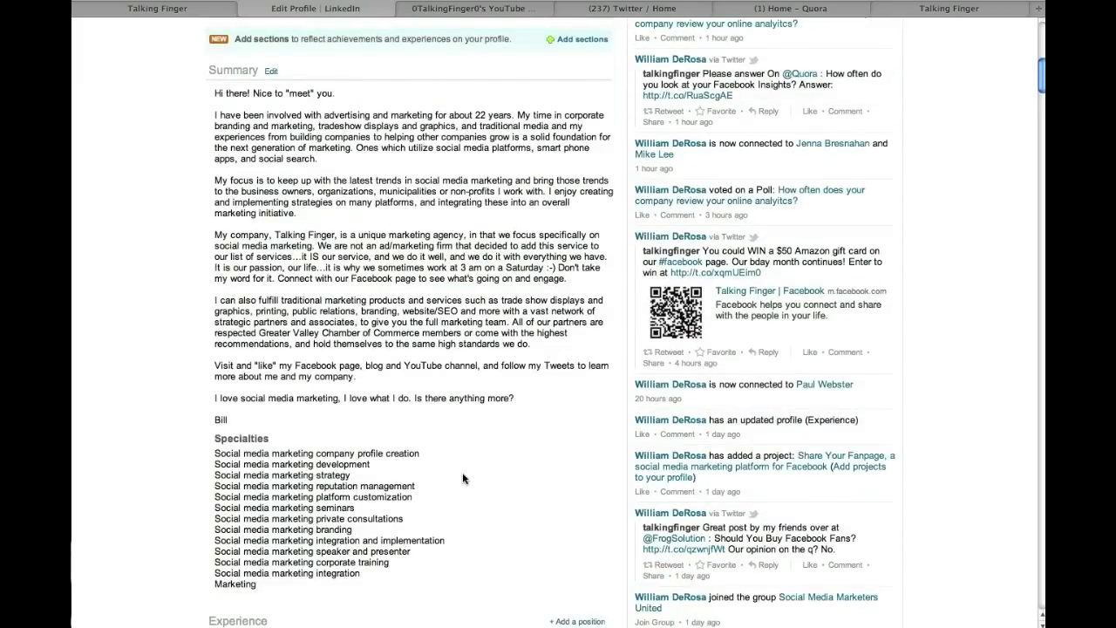
scroll(462, 472, "up", 13)
mouse_move(764, 52)
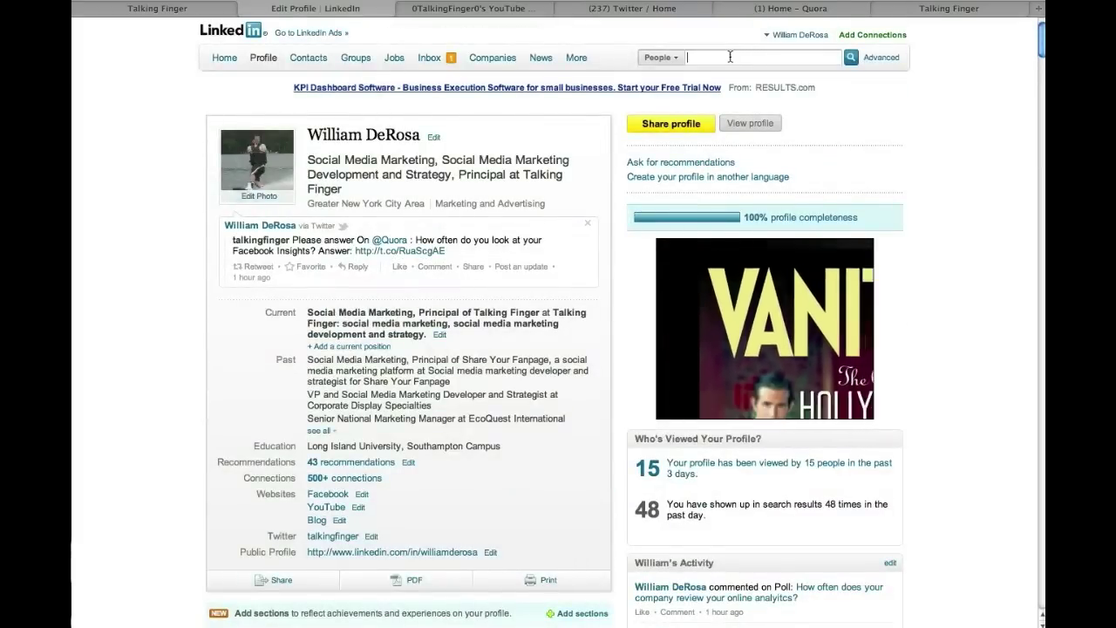
left_click(729, 55)
type("Social media marketing")
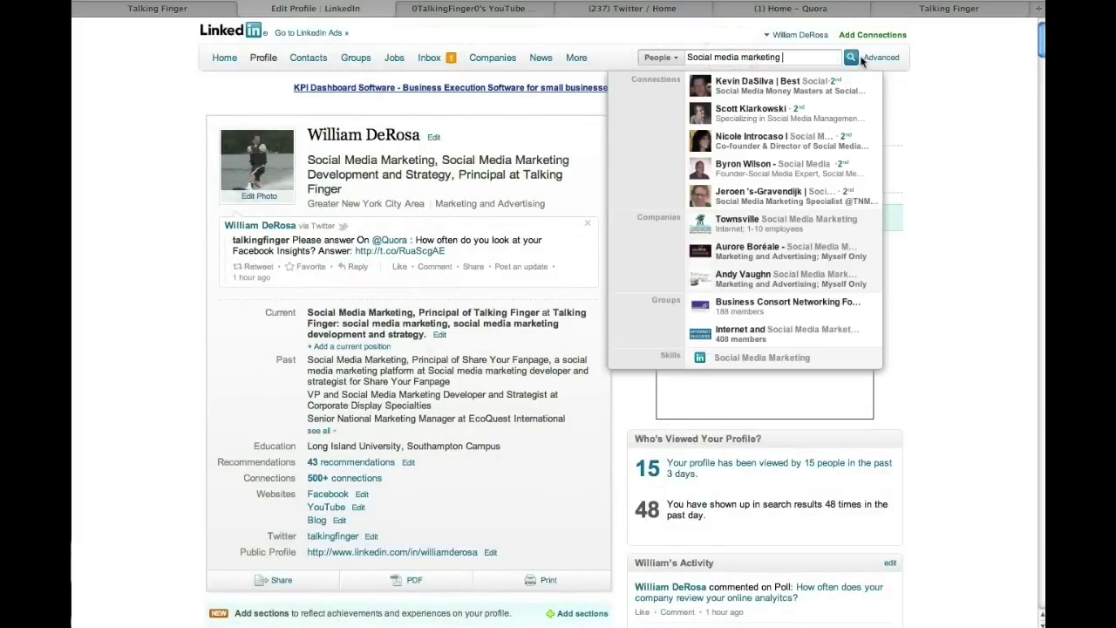
left_click(850, 56)
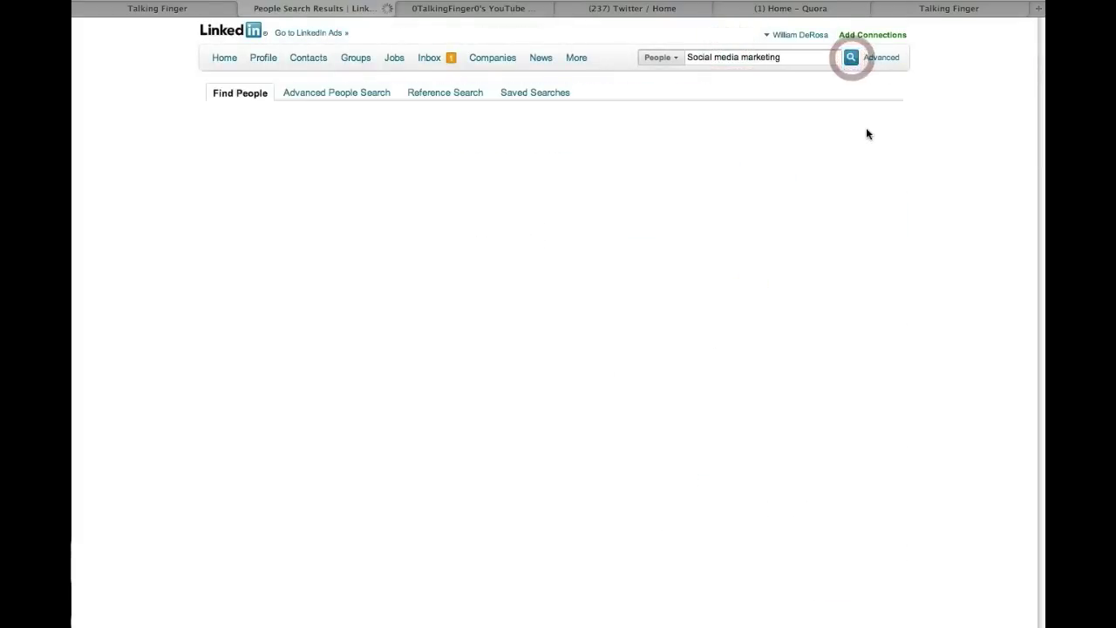
Return to the profile and review the keywords in its summary, specialties and Experience descriptions
mouse_move(803, 44)
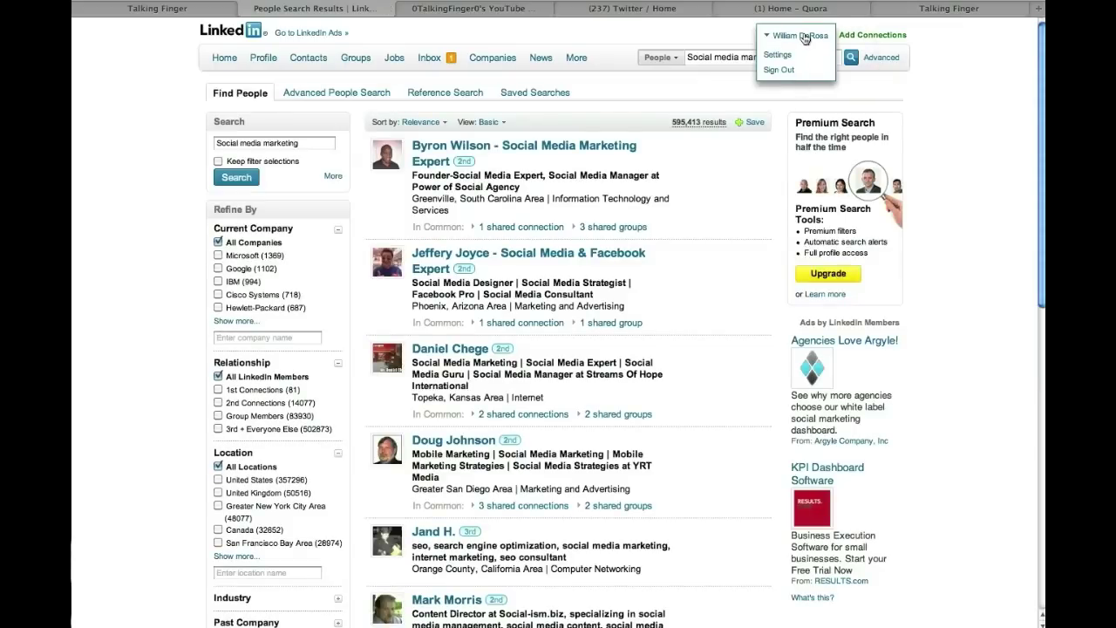
left_click(803, 37)
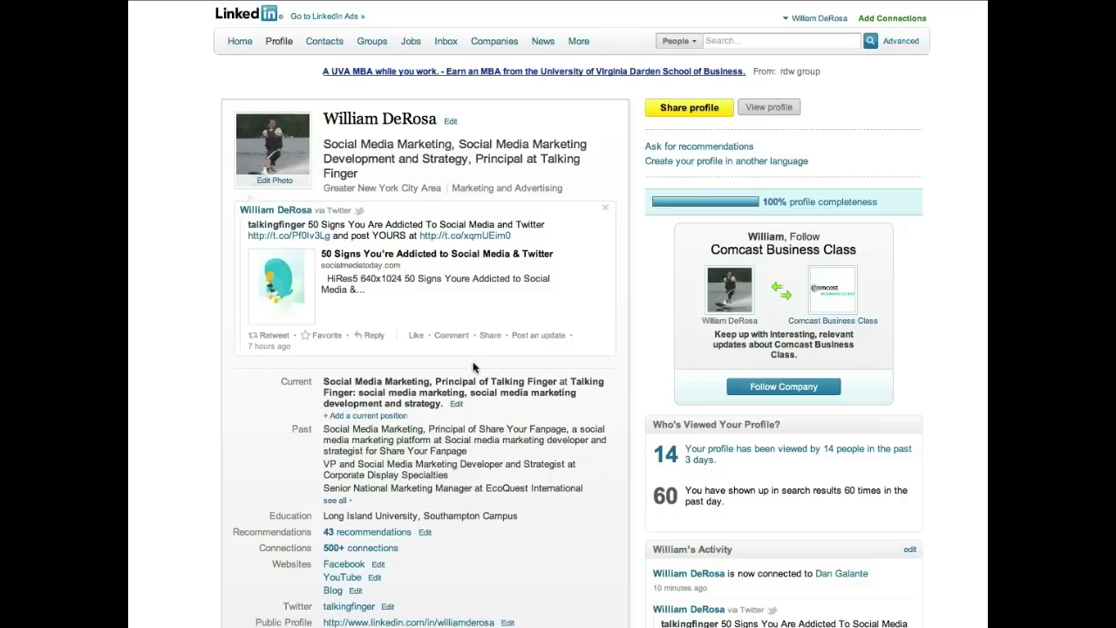
scroll(473, 366, "down", 5)
scroll(473, 366, "down", 5)
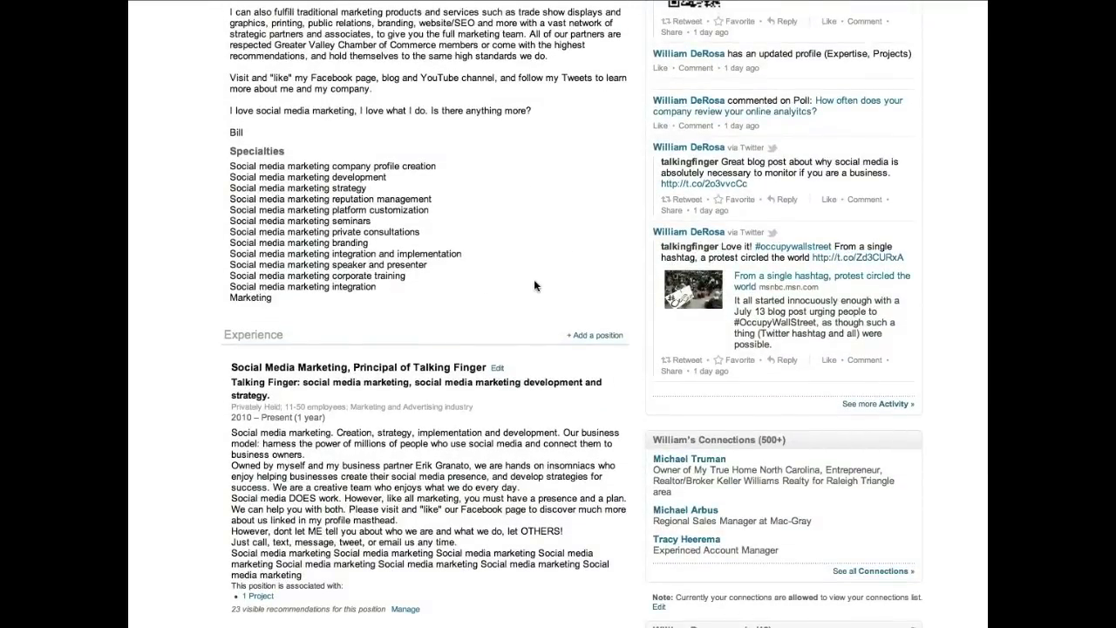
scroll(534, 279, "up", 5)
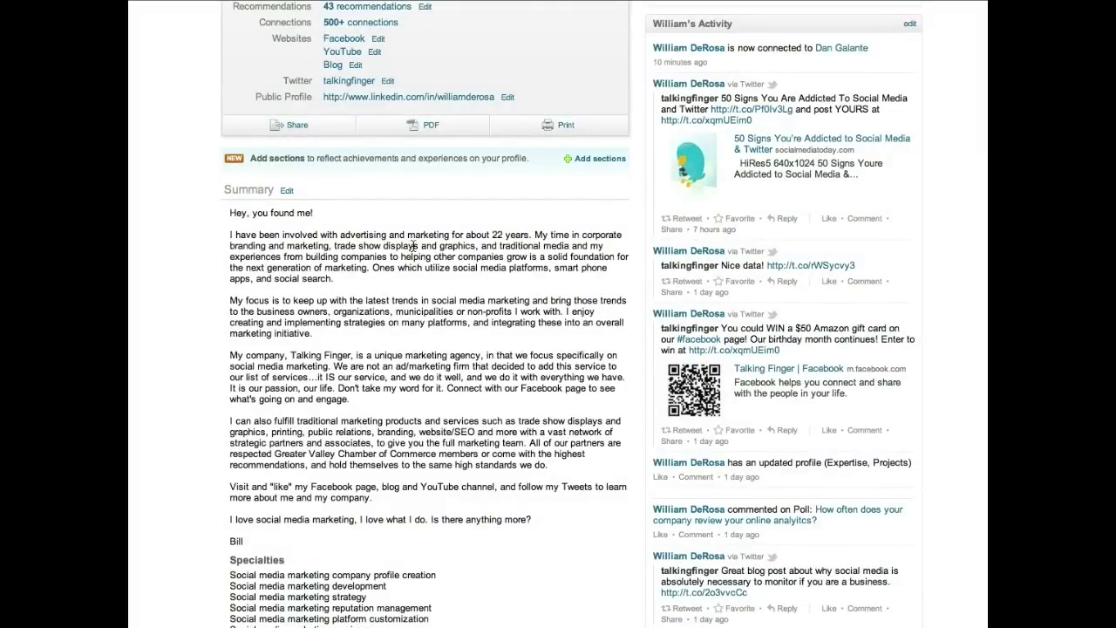
scroll(512, 287, "down", 1)
scroll(512, 288, "down", 15)
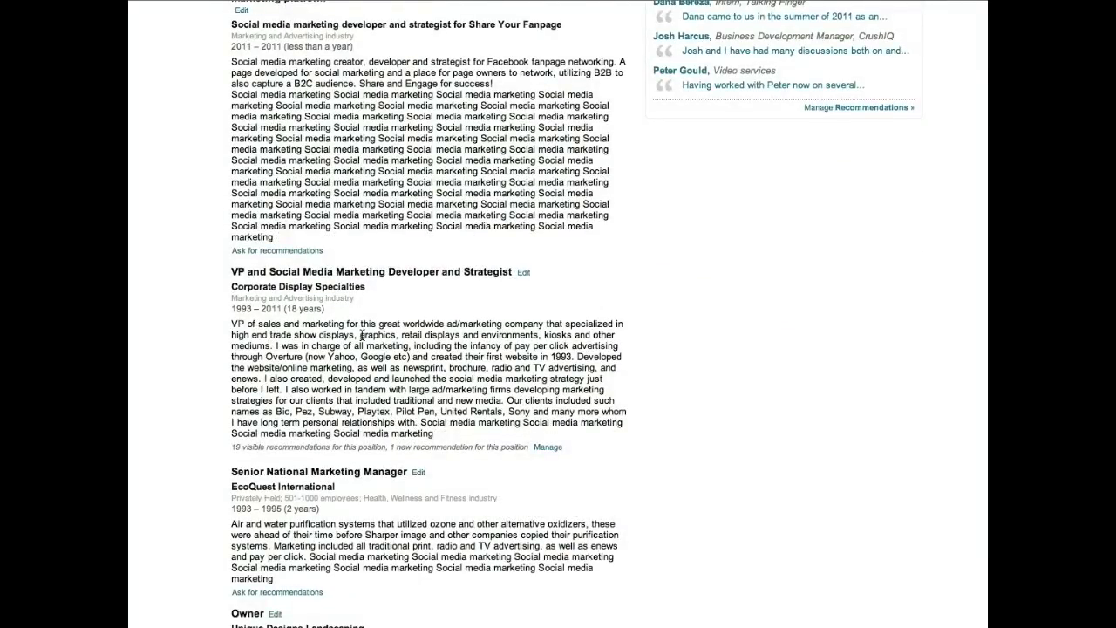
key("Home")
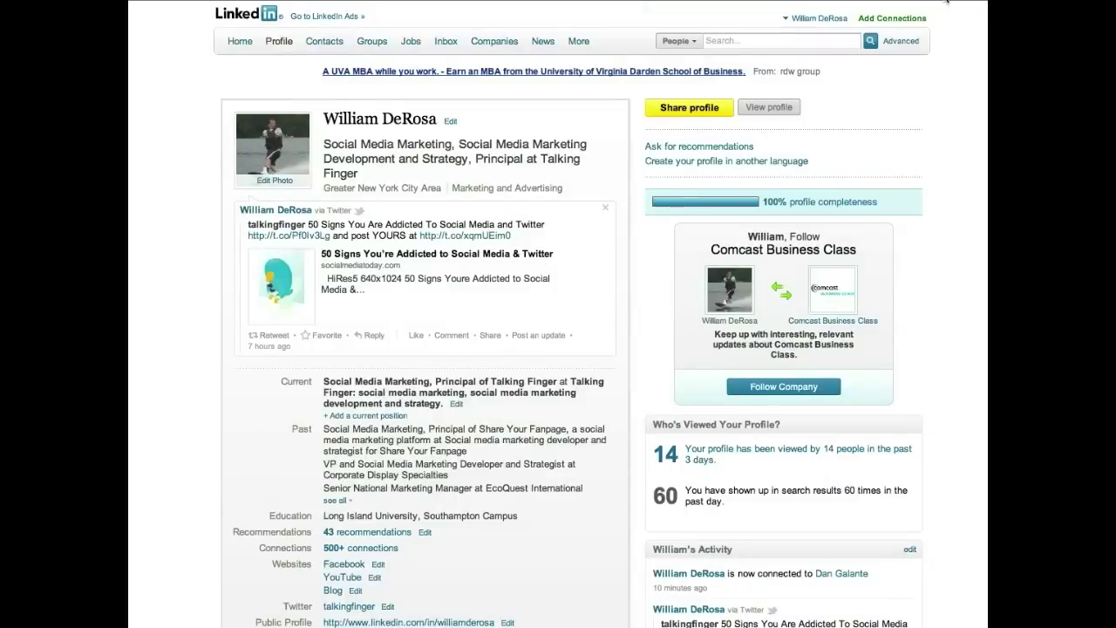
Search people for "social media marketing" and check the first results page for the profile's own listing
left_click(812, 39)
type("social media marketing")
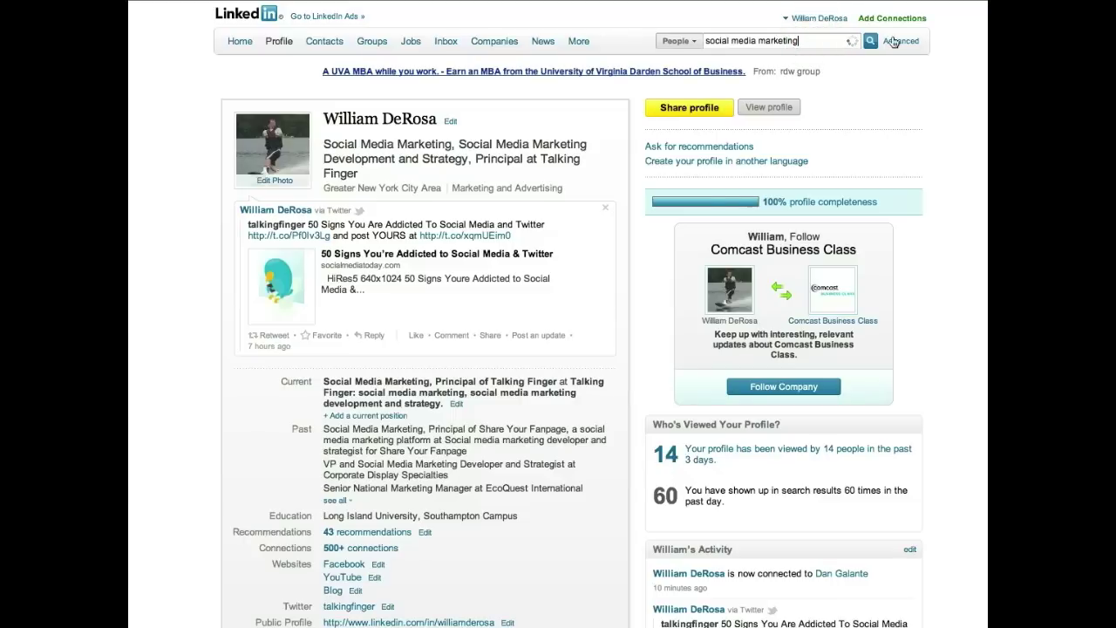
left_click(871, 41)
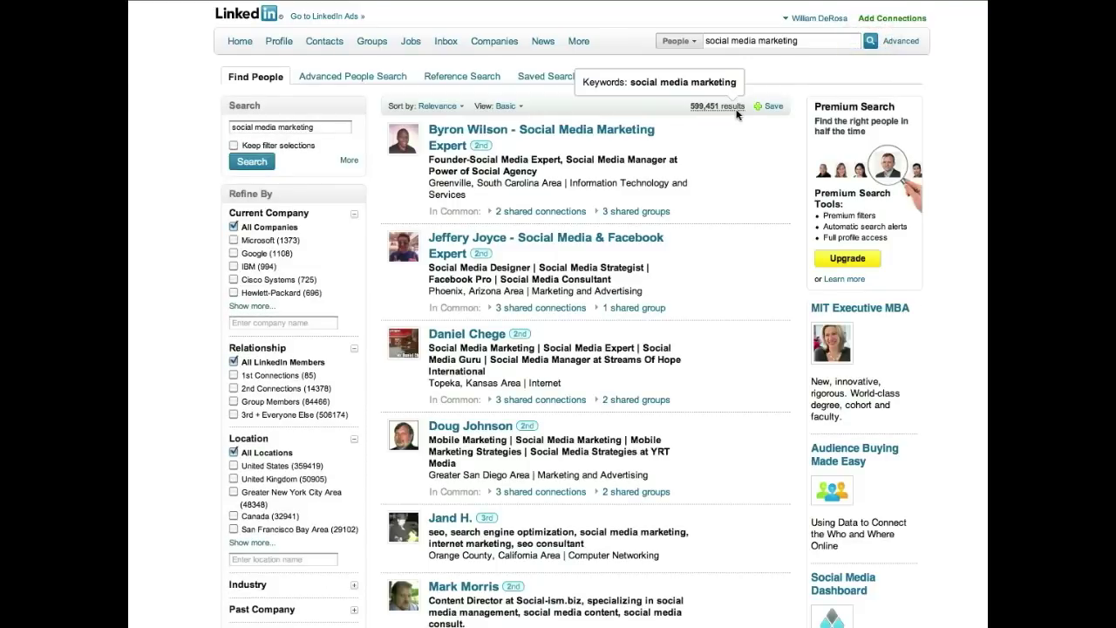
scroll(728, 114, "down", 10)
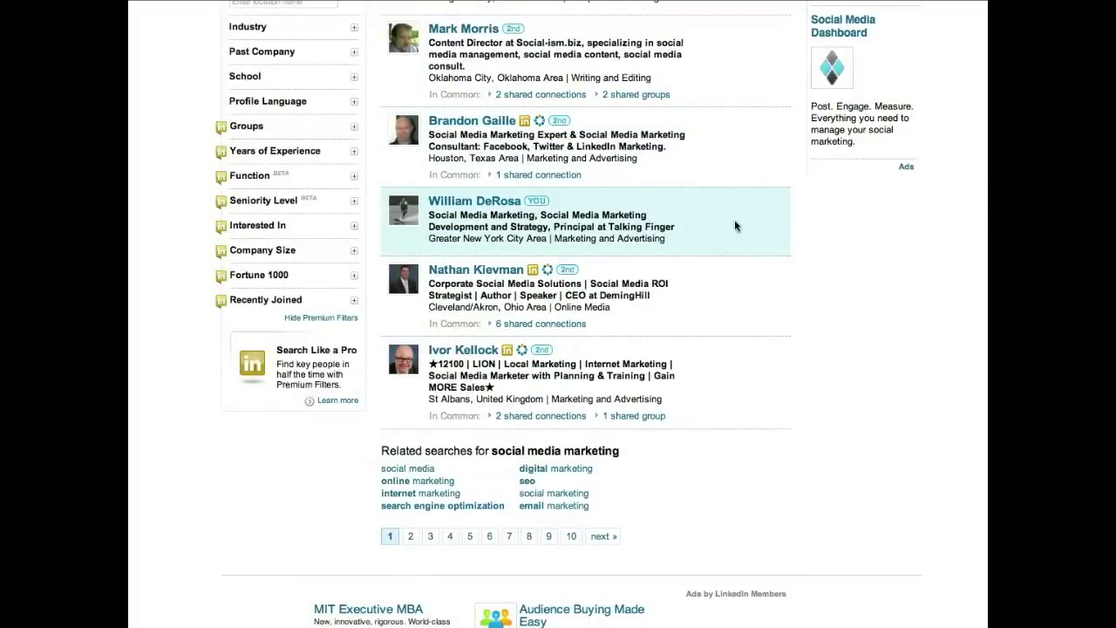
scroll(728, 226, "up", 10)
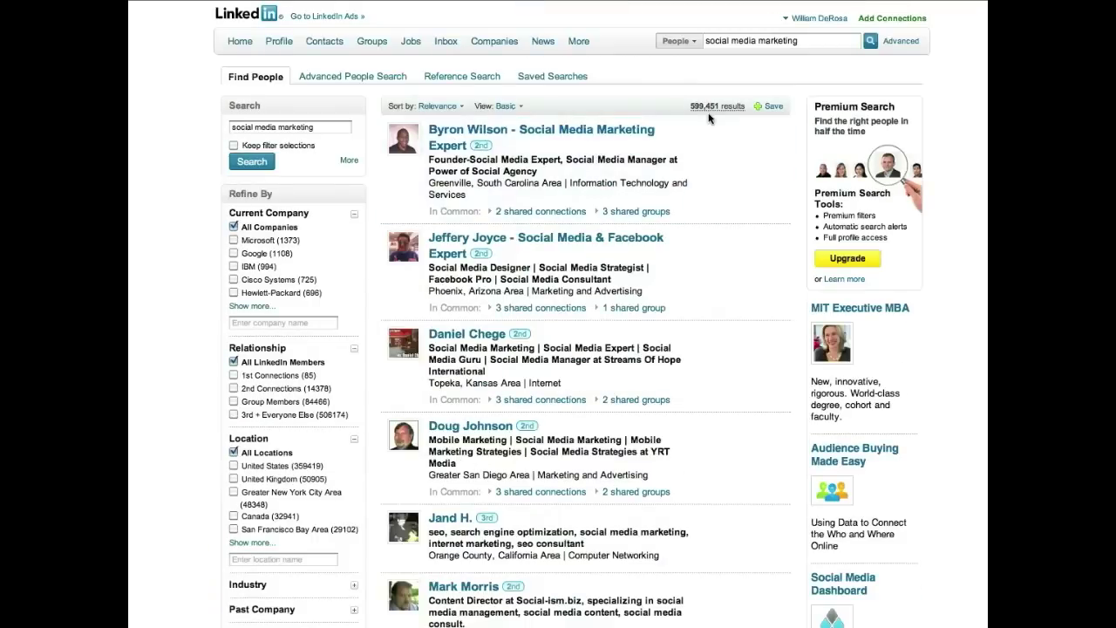
Copy the current search phrase and search people for "trade show displays" in its place
left_click(810, 40)
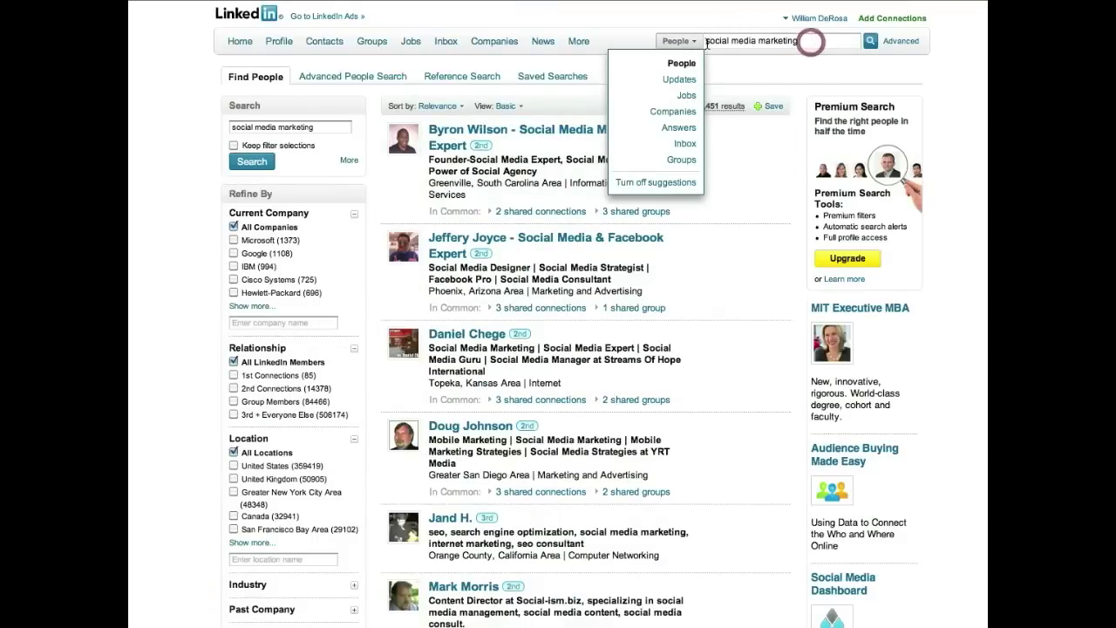
triple_click(708, 41)
key("super+c")
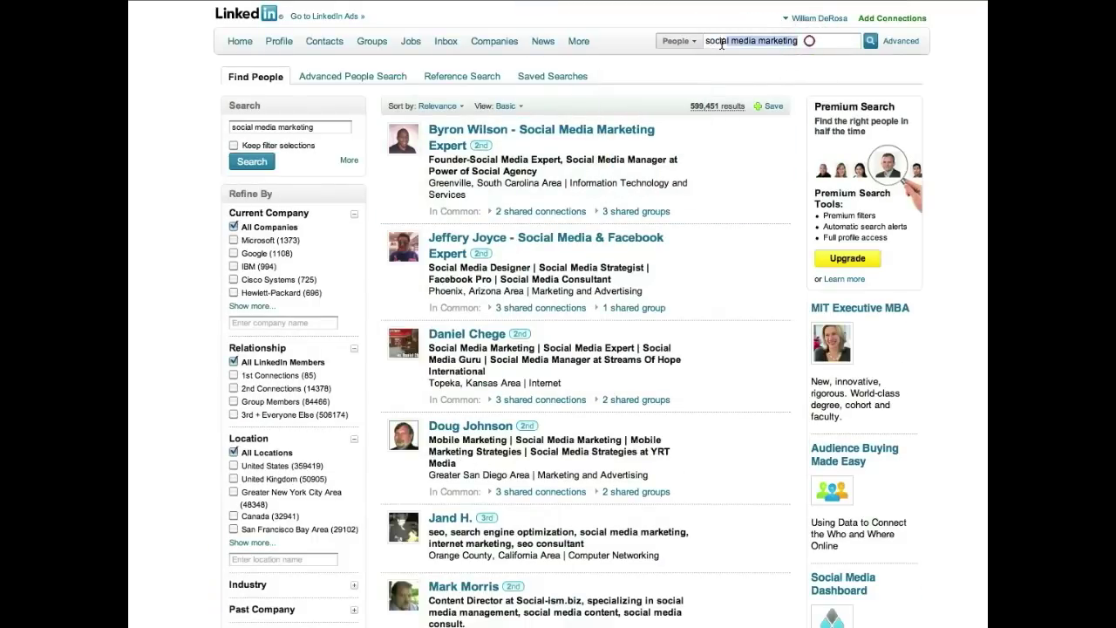
type("trad")
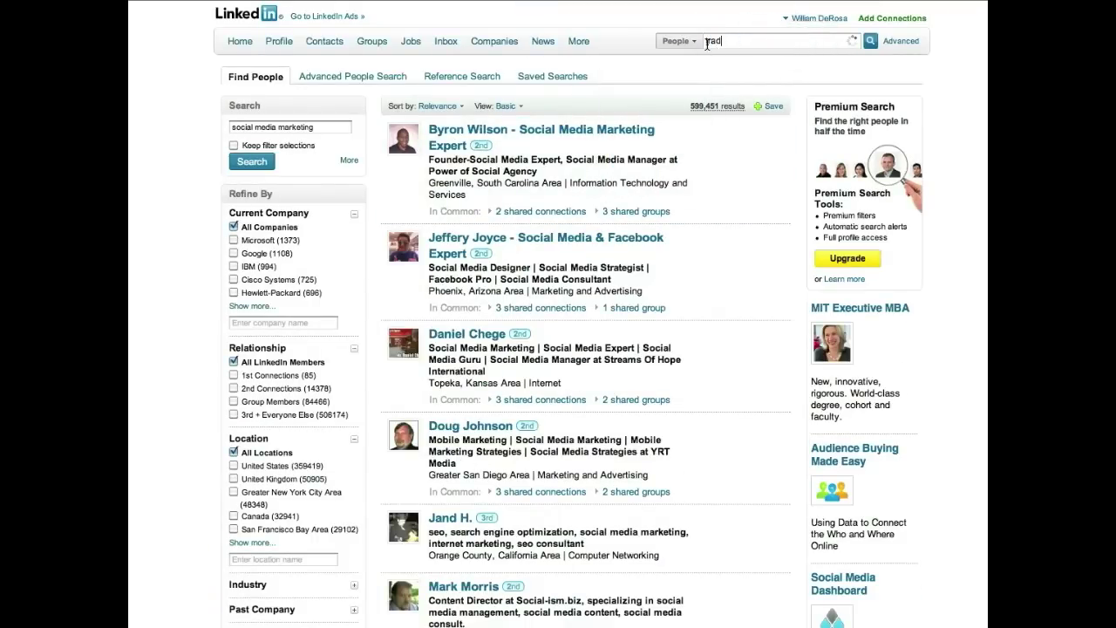
type("e show ")
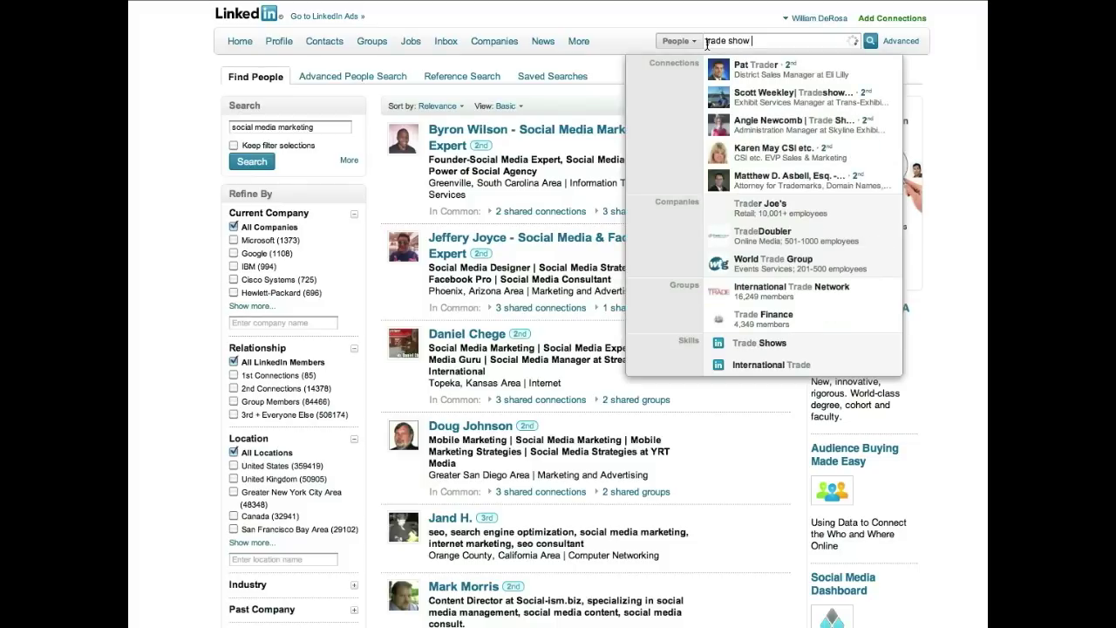
type("displays")
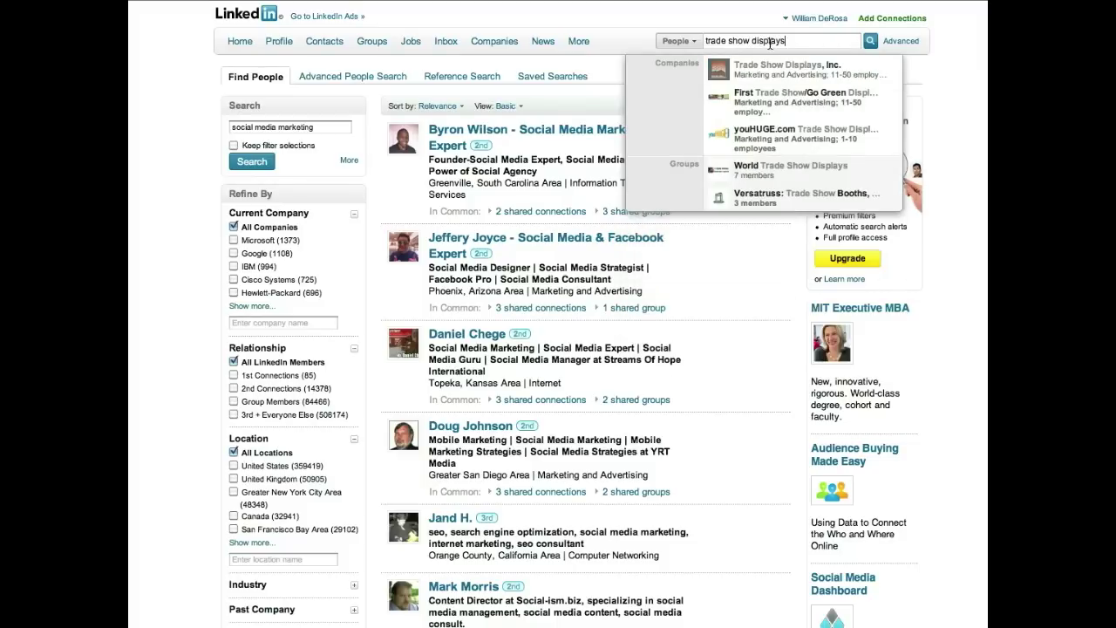
left_click(870, 40)
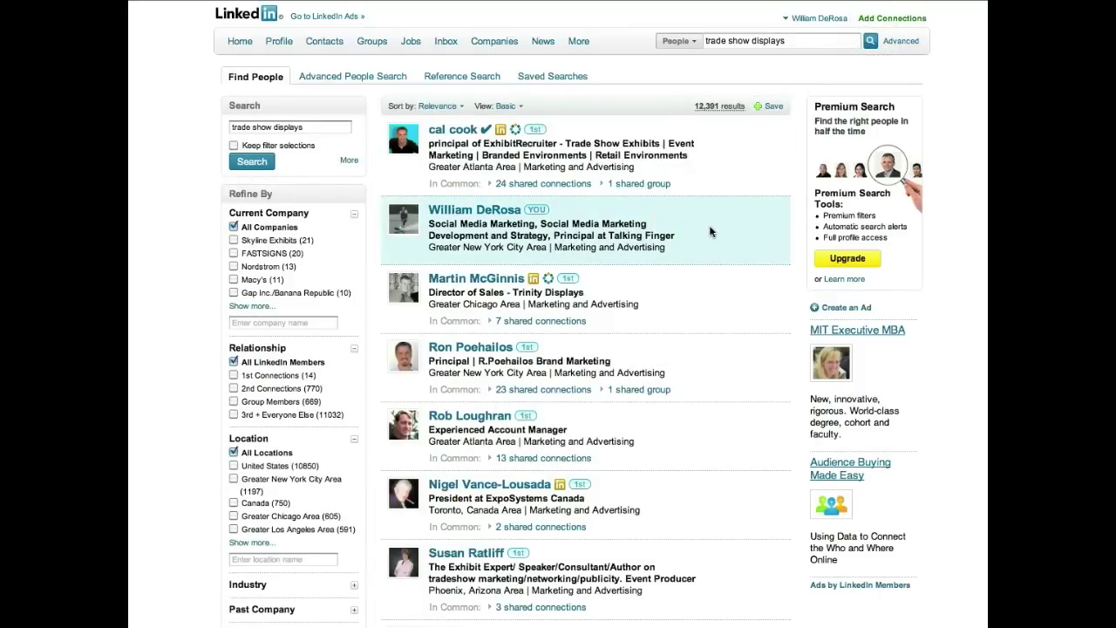
mouse_move(713, 112)
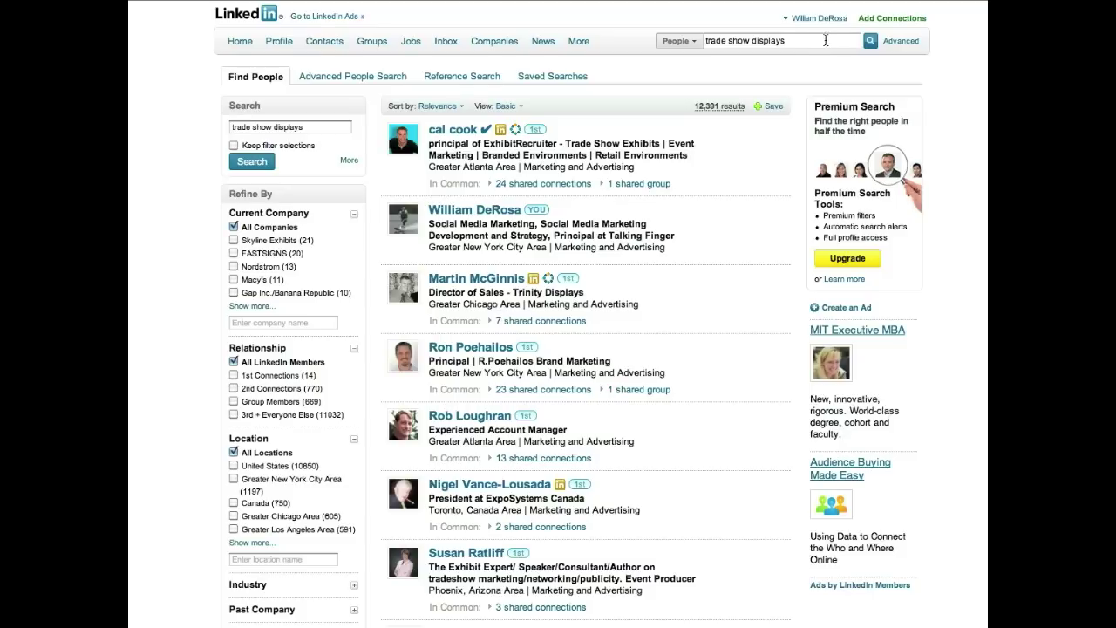
Replace the search phrase with the copied "social media marketing" and run the people search
left_click(794, 40)
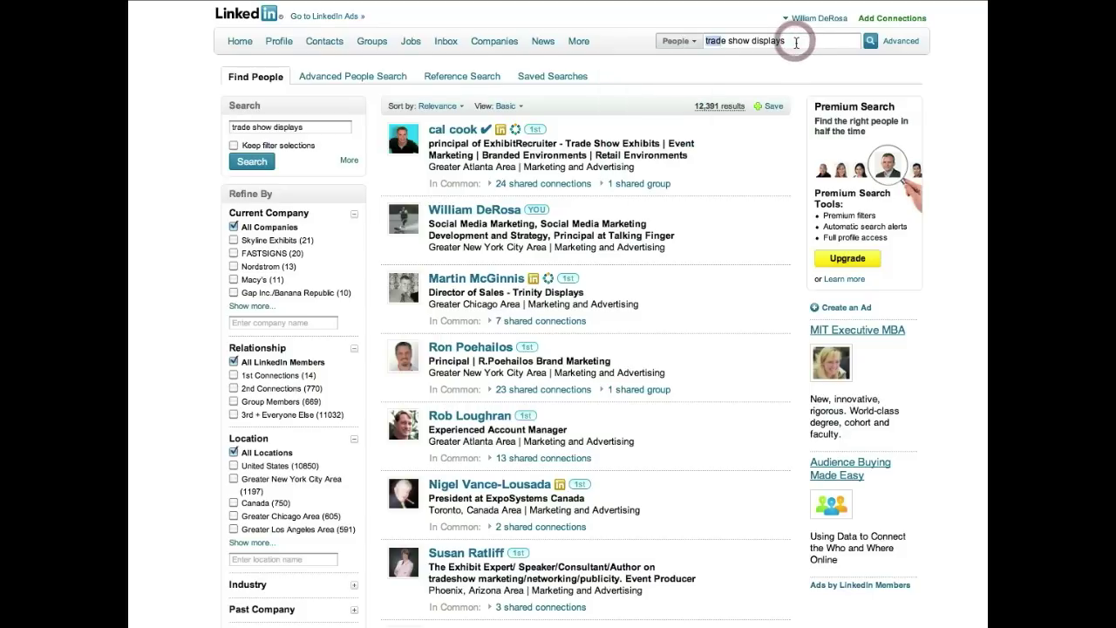
left_click_drag(794, 40, 705, 41)
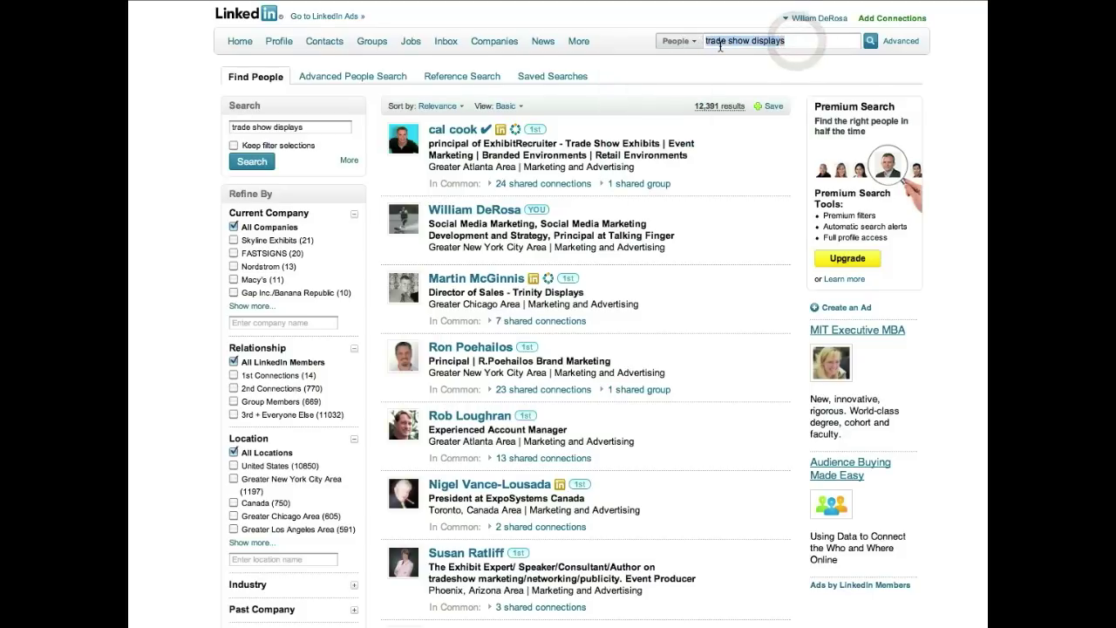
key("super+v")
key("Return")
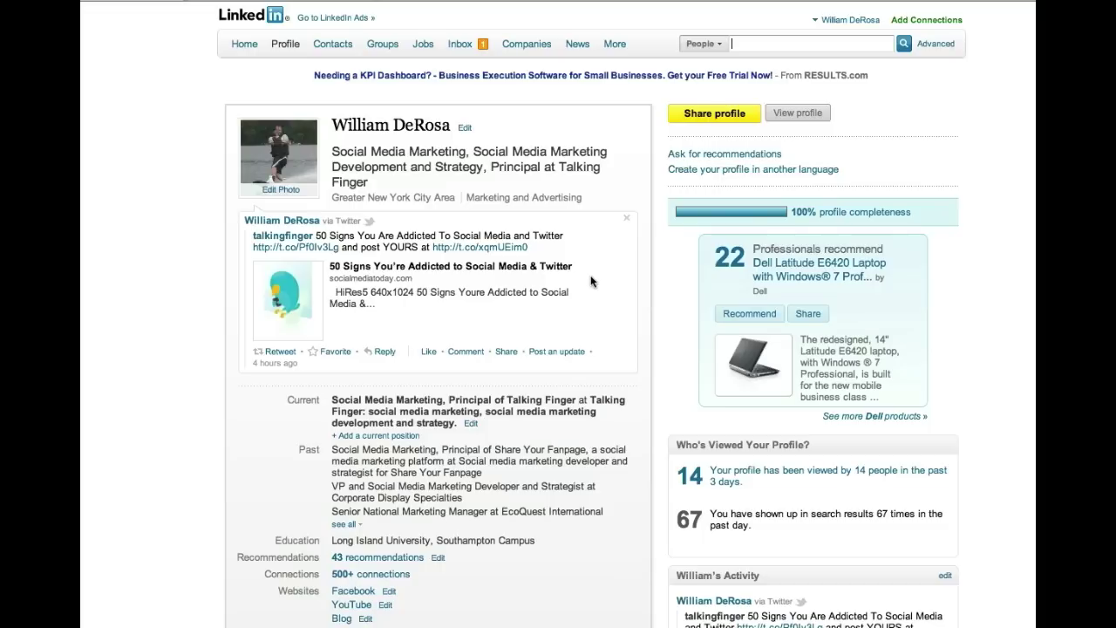
Switch from the LinkedIn profile to the Talking Finger company page on Facebook
mouse_move(333, 44)
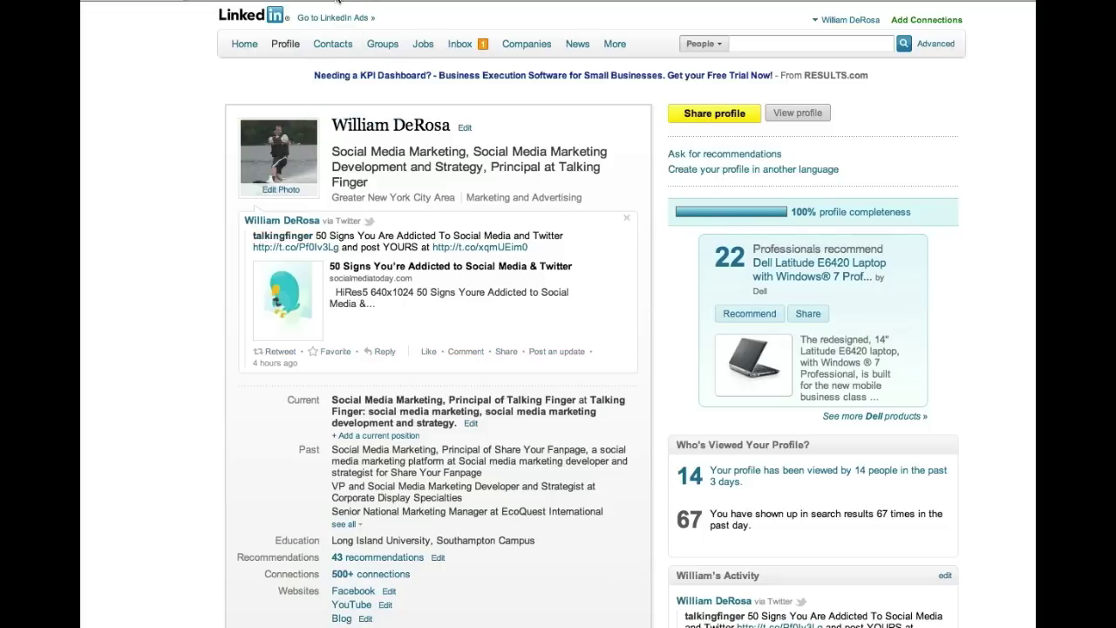
left_click(337, 1)
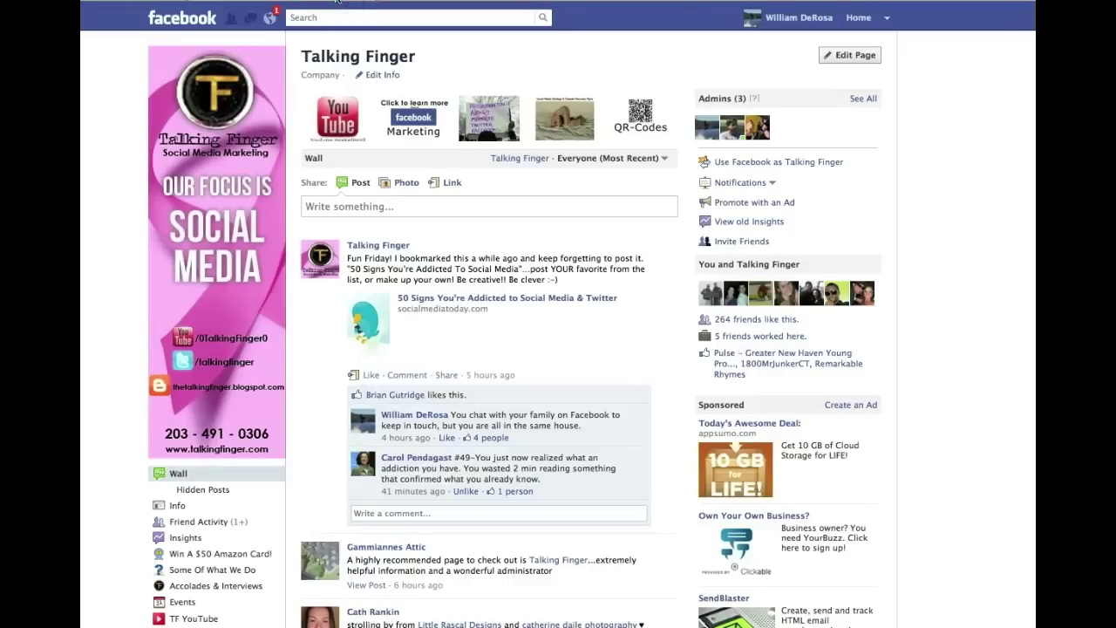